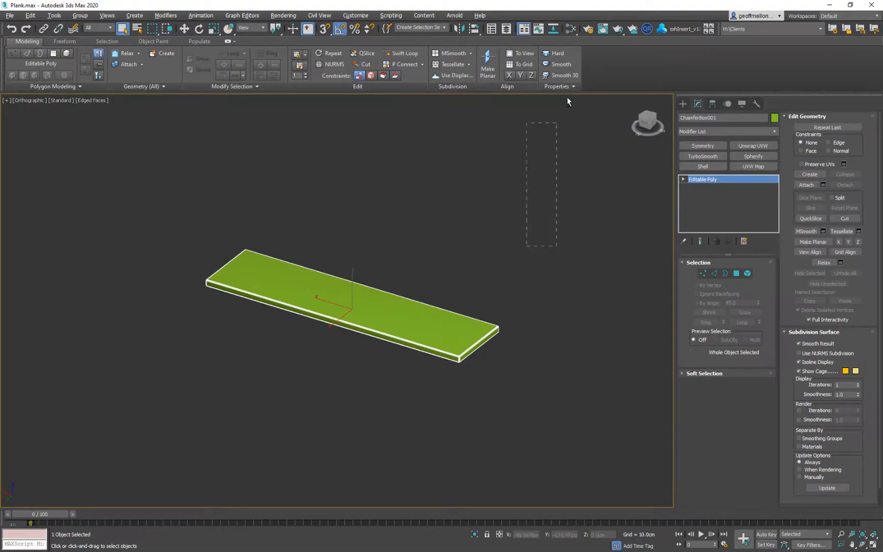
middle_click_drag(568, 98, 498, 241, "alt")
middle_click_drag(499, 240, 513, 201)
scroll(513, 202, "up", 2)
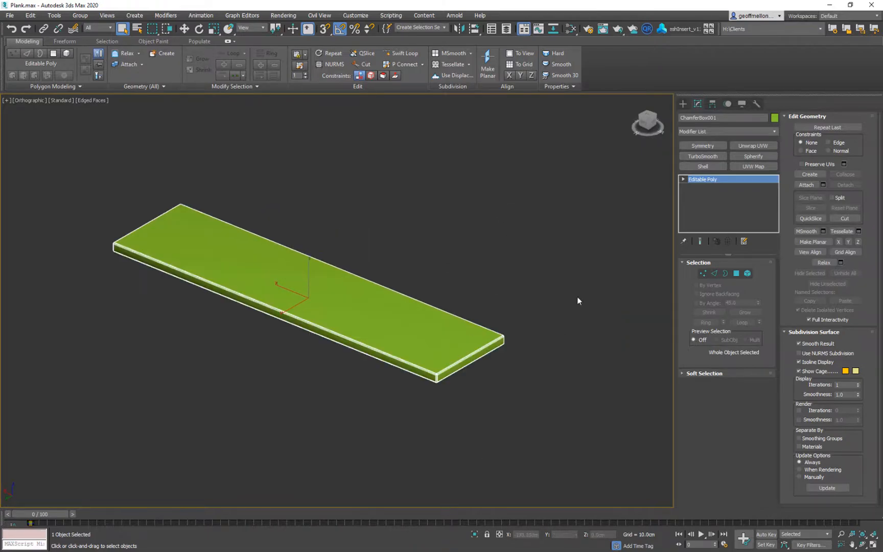
middle_click_drag(489, 276, 475, 256, "alt")
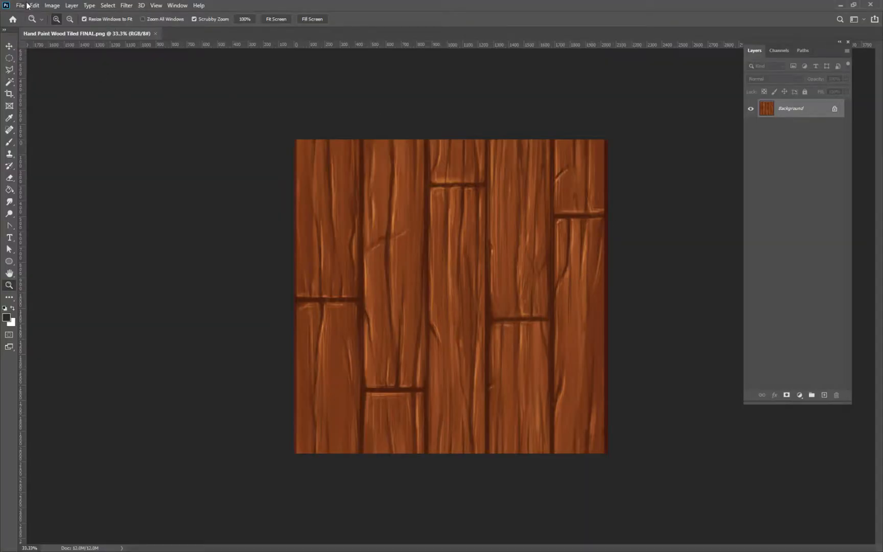
Switch to Photoshop, open Plank UVW.tga from the Week 11 folder to examine the plank's UV layout, and close it.
left_click(21, 6)
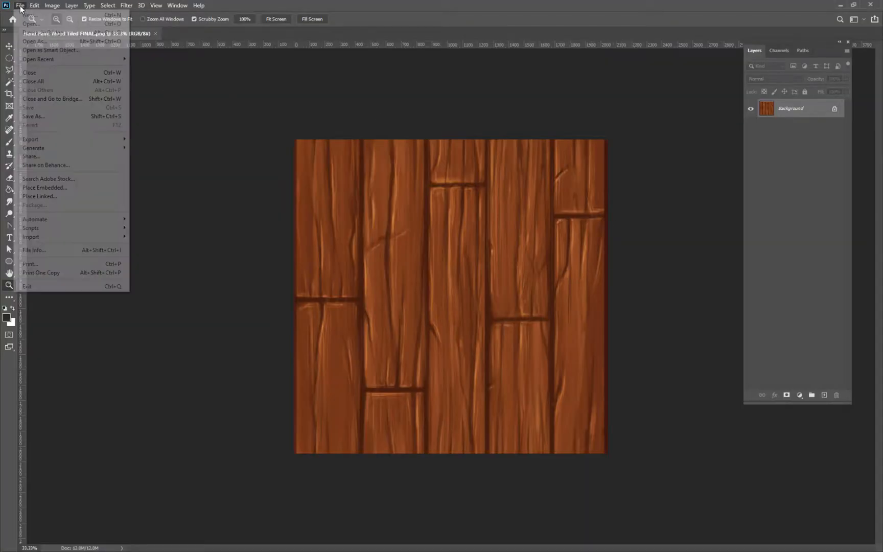
left_click(30, 23)
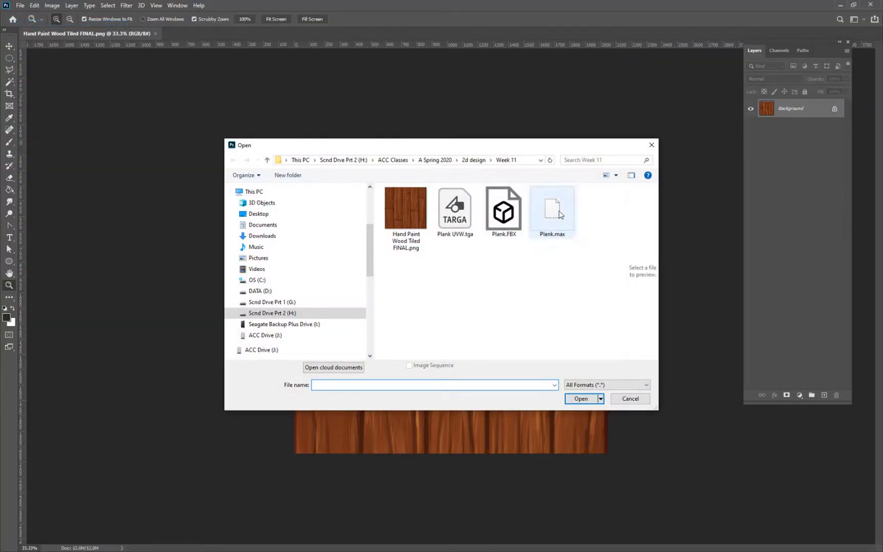
left_click(472, 213)
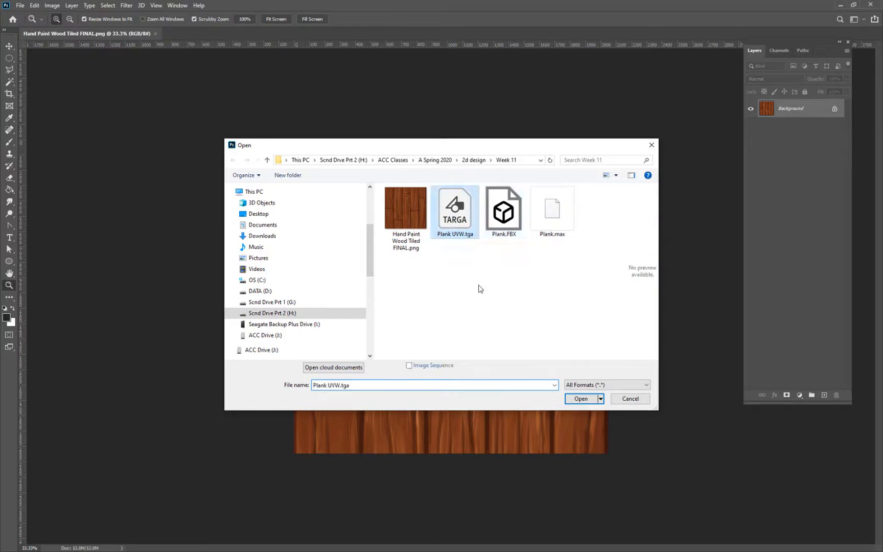
left_click(581, 398)
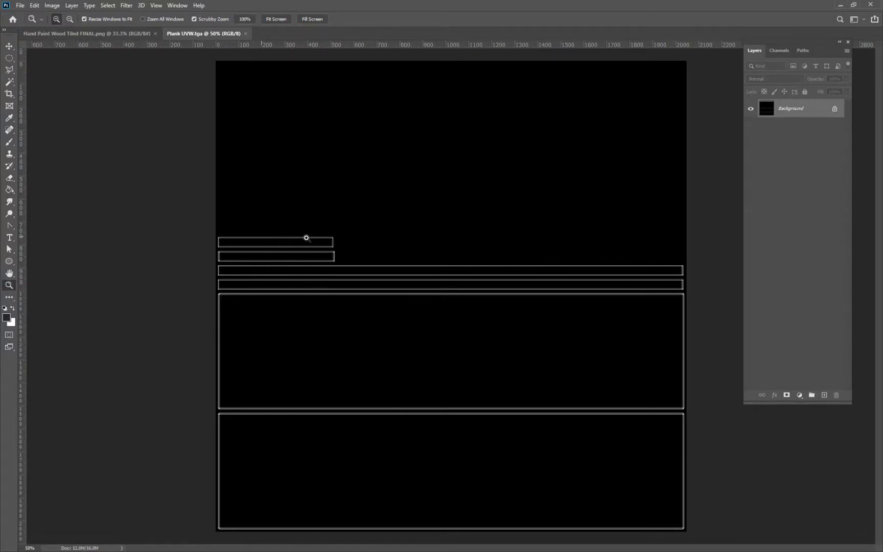
left_click(246, 33)
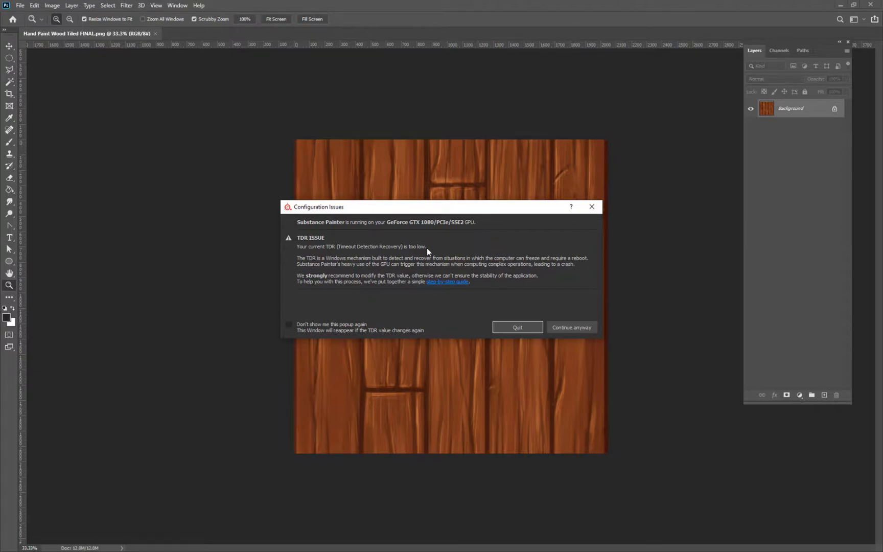
Continue past the Substance Painter configuration warning, dismiss the welcome window, and switch the viewport to a single 3D view.
left_click(579, 329)
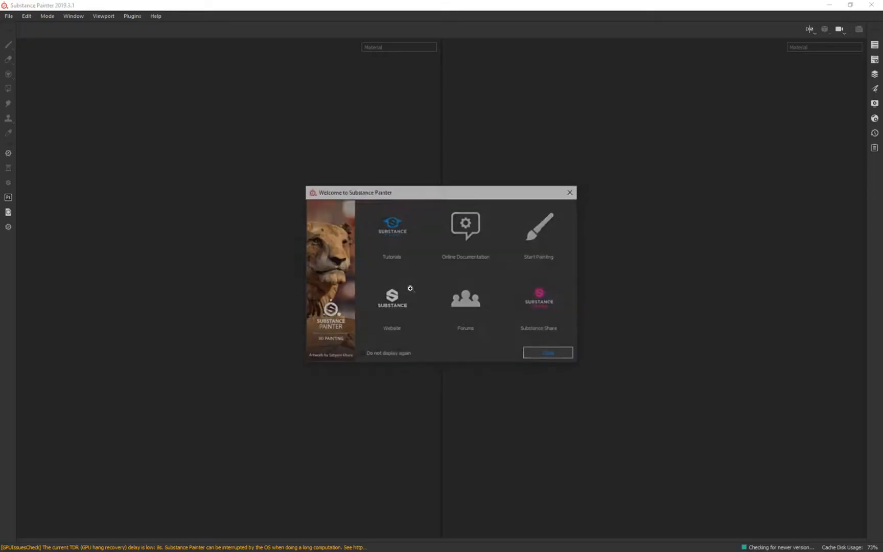
left_click(560, 356)
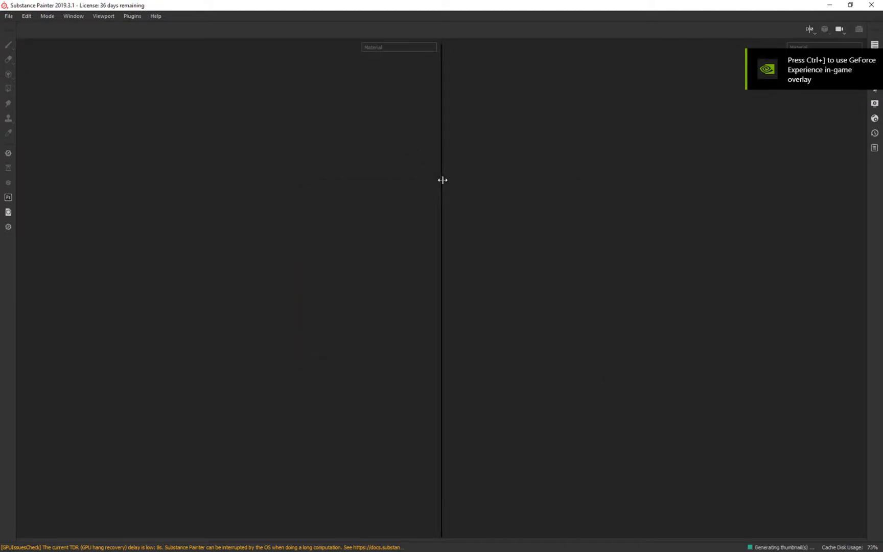
left_click(811, 29)
left_click(828, 54)
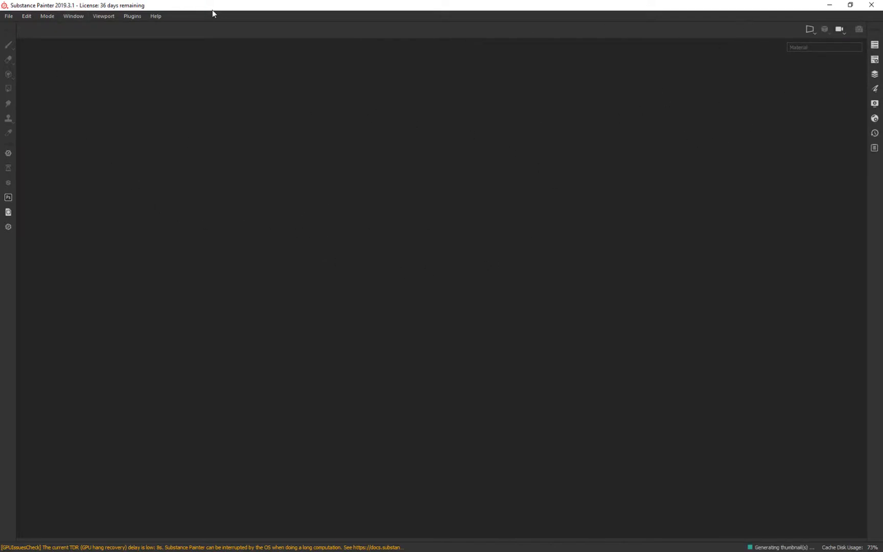
Create a new project from Plank.FBX with the Unity 5 (allegorithmic) template, 2048 document resolution and OpenGL normal map format.
left_click(8, 16)
left_click(22, 28)
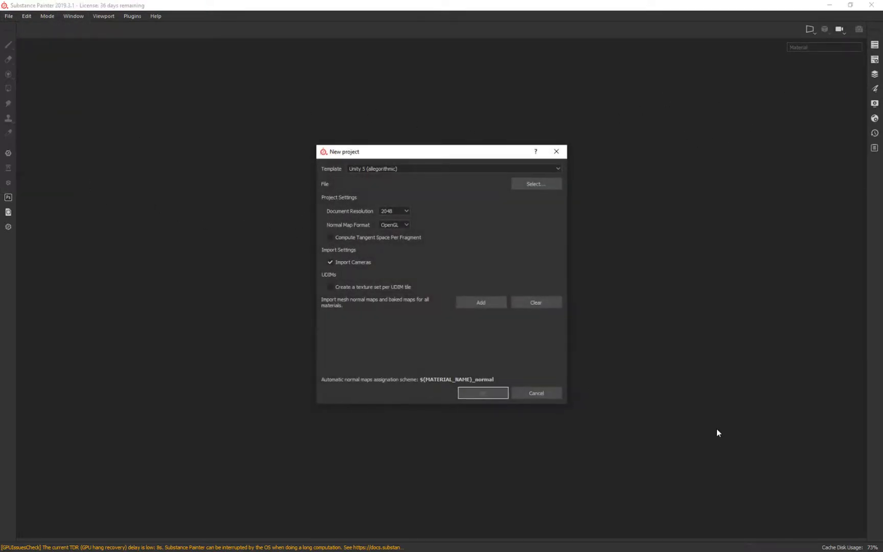
left_click(537, 184)
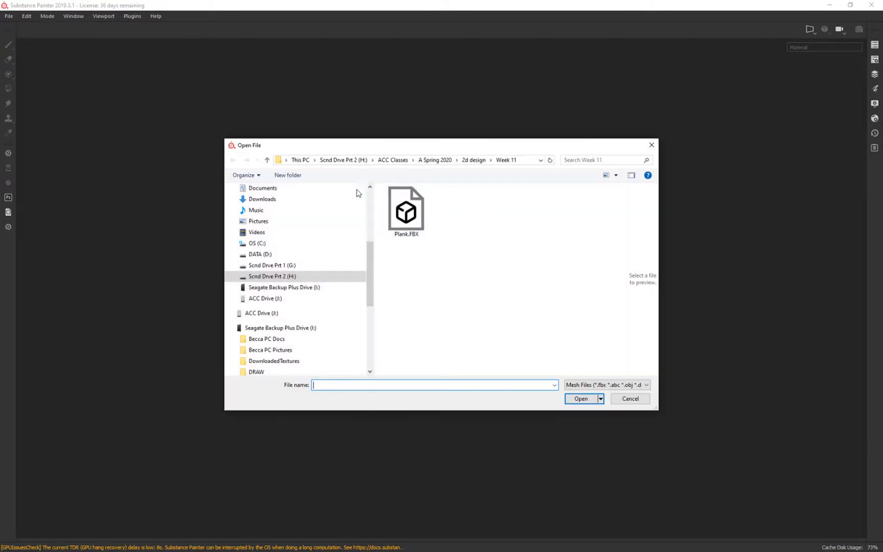
left_click(401, 215)
left_click(582, 398)
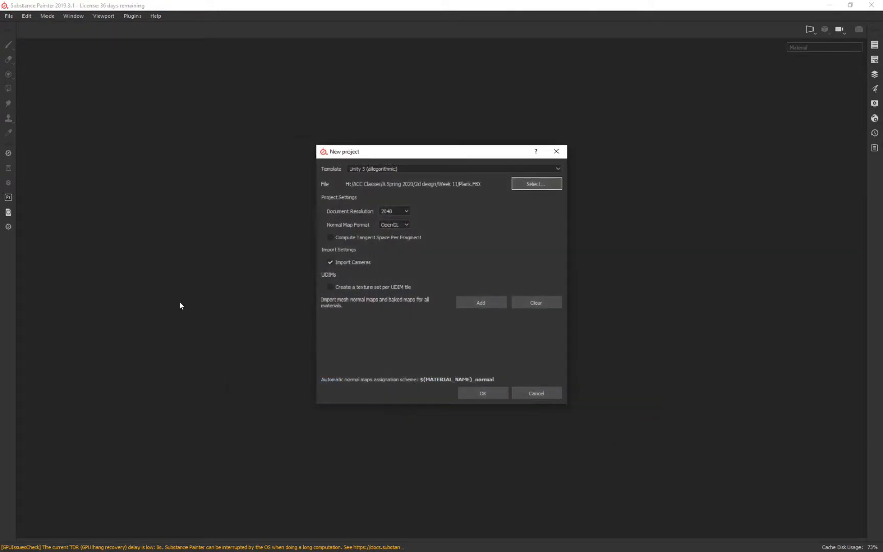
left_click(483, 392)
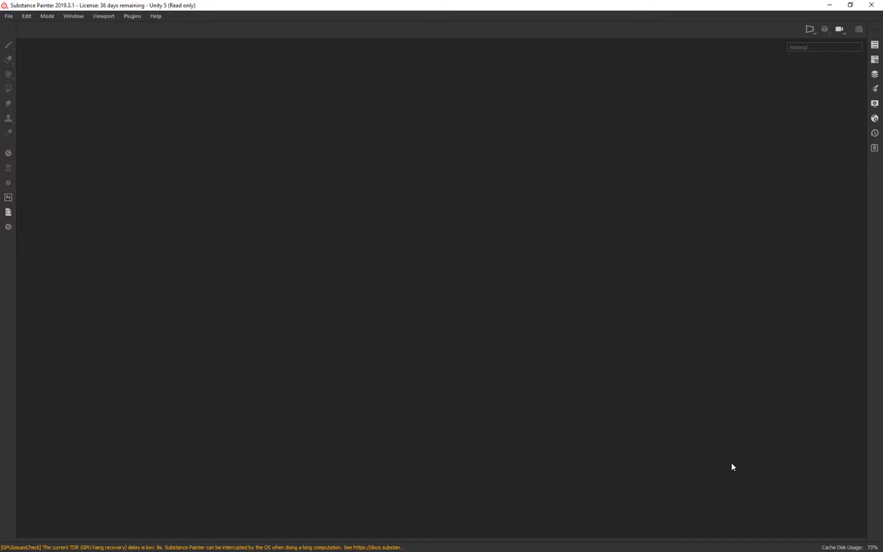
Bake the plank's mesh maps at 2048 with the ID map excluded, and close the texture set settings.
mouse_move(718, 228)
left_mouse_down("alt")
mouse_move(694, 234)
mouse_move(358, 205)
mouse_move(662, 146)
mouse_move(501, 319)
mouse_move(526, 233)
mouse_move(593, 262)
mouse_move(573, 256)
left_mouse_up("alt")
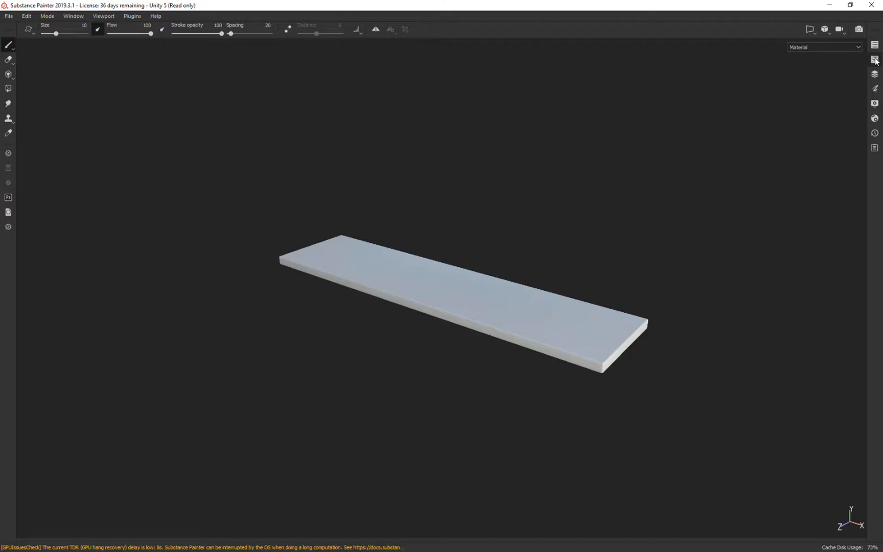
left_click(875, 60)
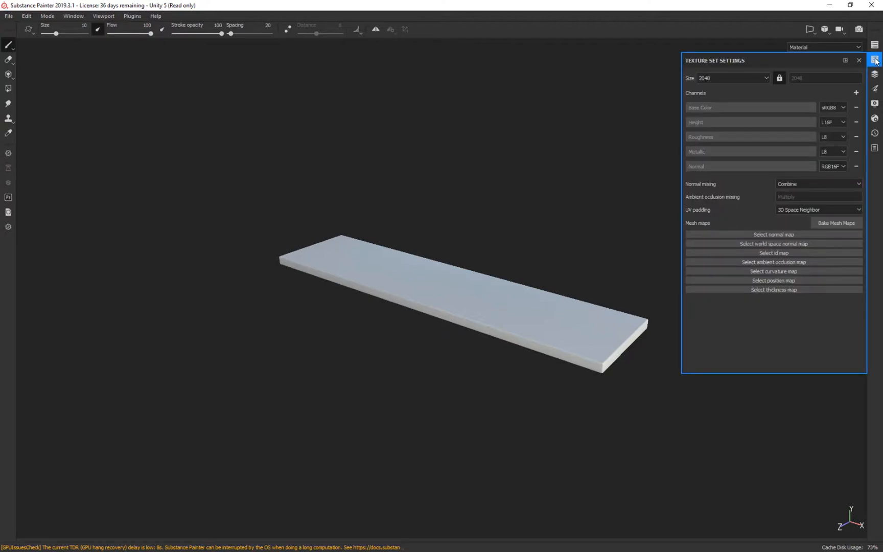
left_click(834, 222)
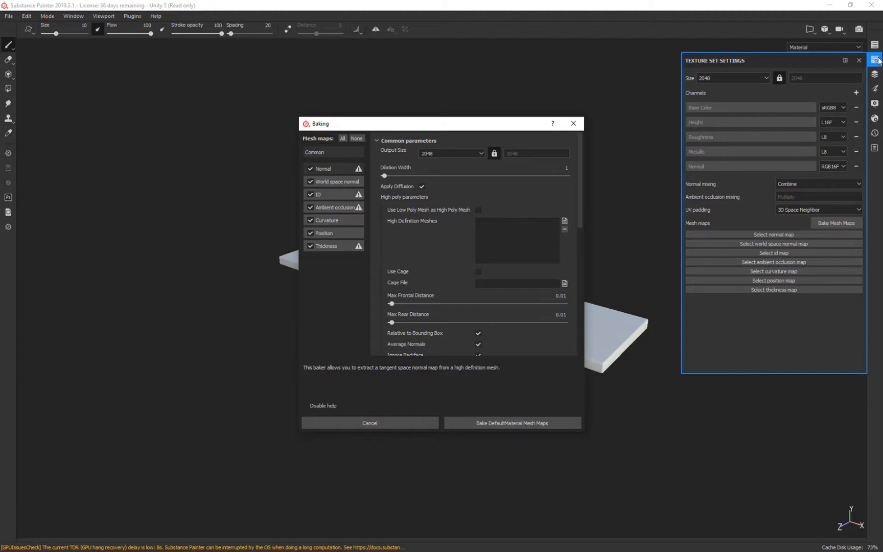
left_click(311, 194)
left_click(512, 424)
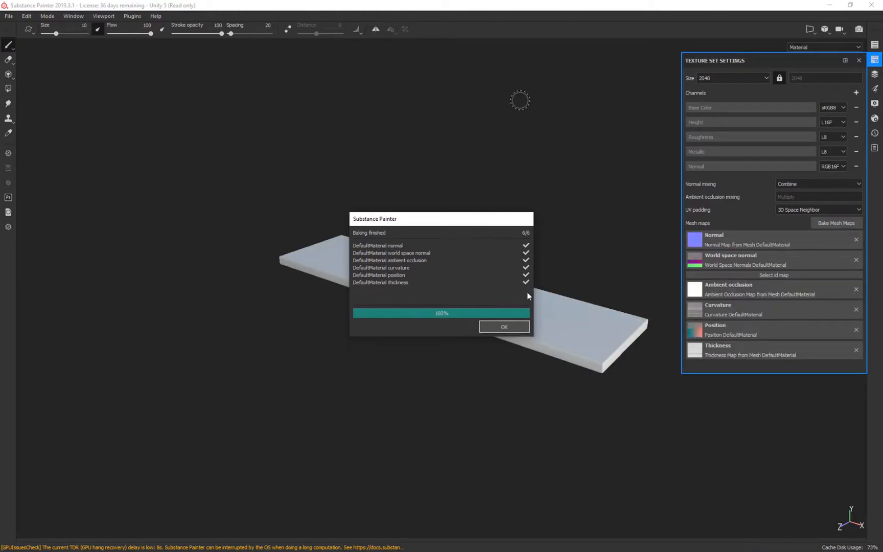
left_click(505, 328)
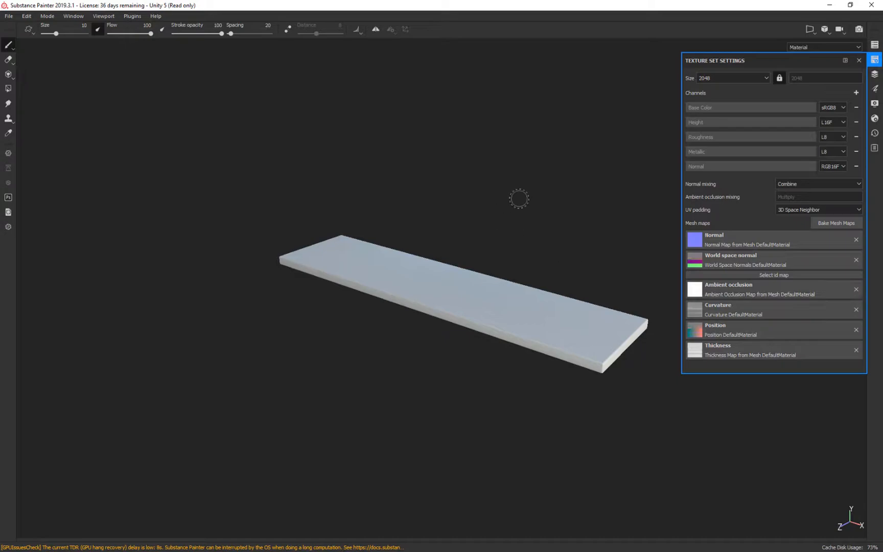
left_click_drag(542, 200, 404, 206, "alt")
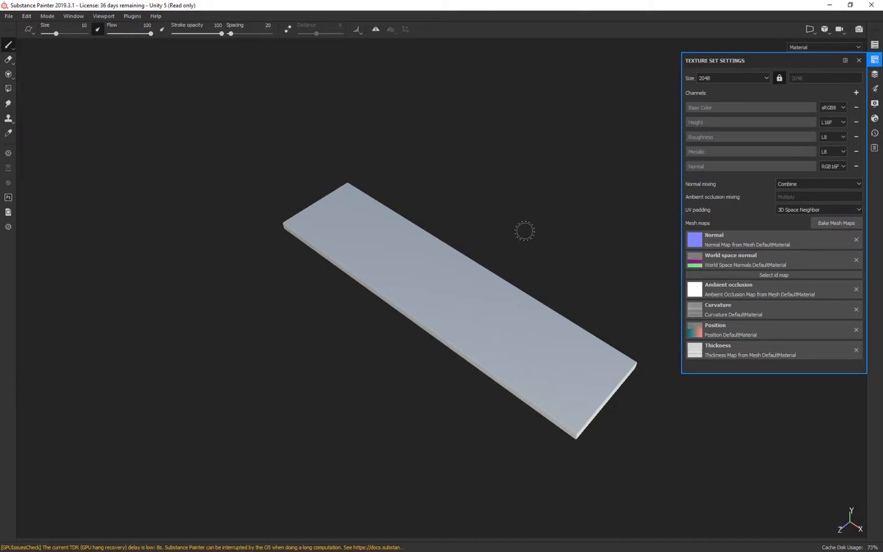
left_click(859, 60)
left_click_drag(647, 223, 644, 168, "alt")
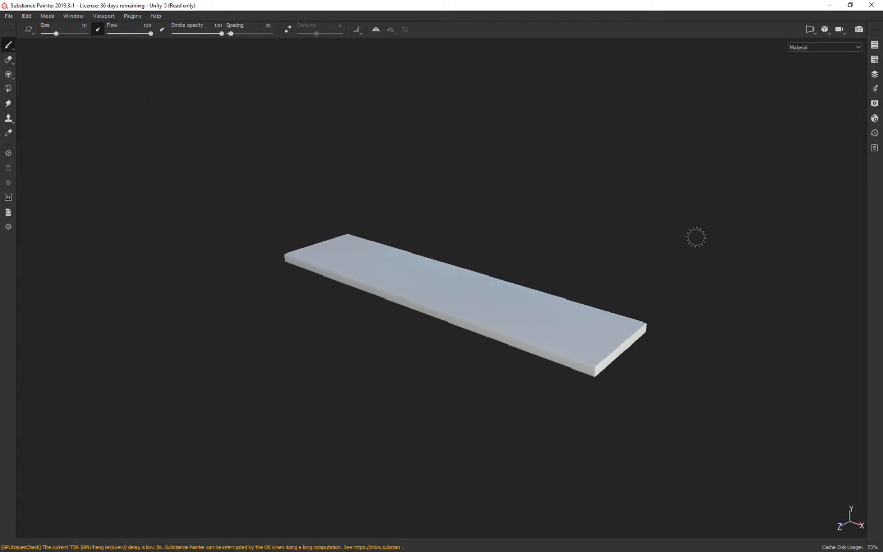
left_click(874, 46)
left_click(874, 88)
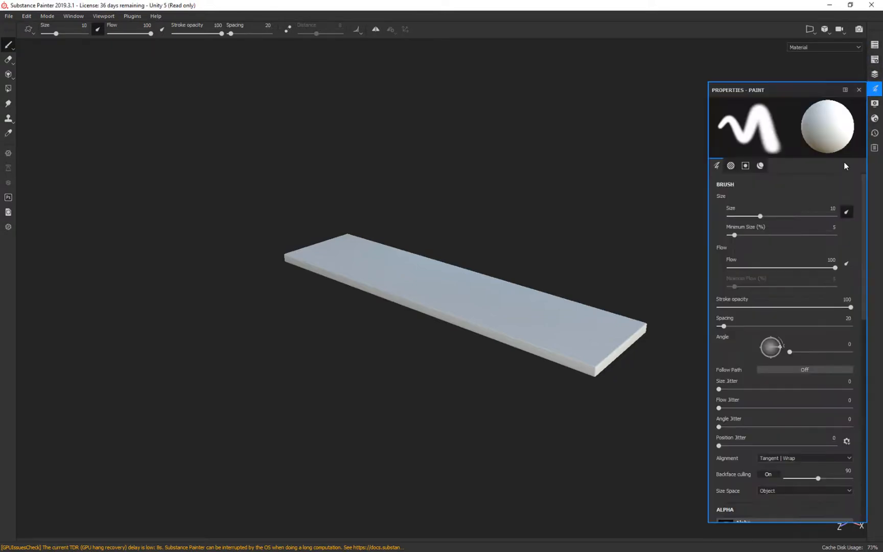
mouse_move(790, 92)
left_mouse_down()
mouse_move(598, 69)
mouse_move(713, 70)
left_mouse_up()
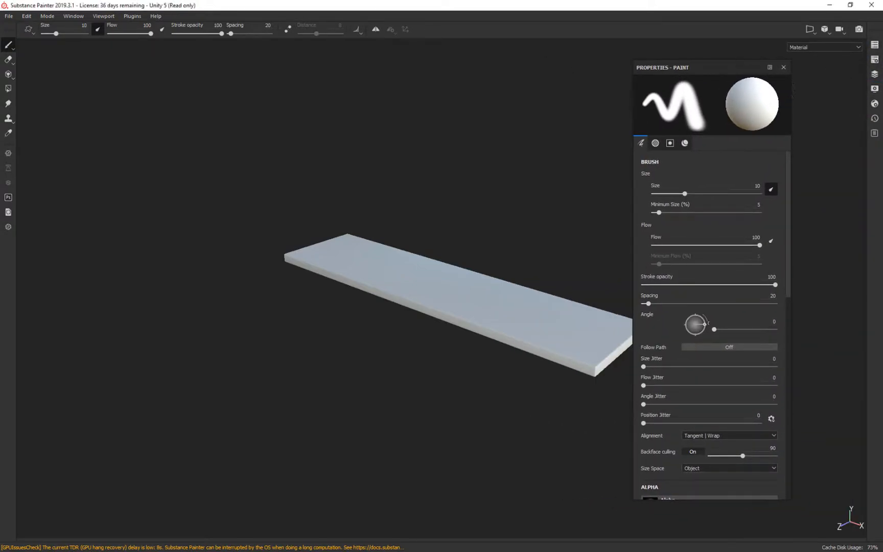
left_click(783, 67)
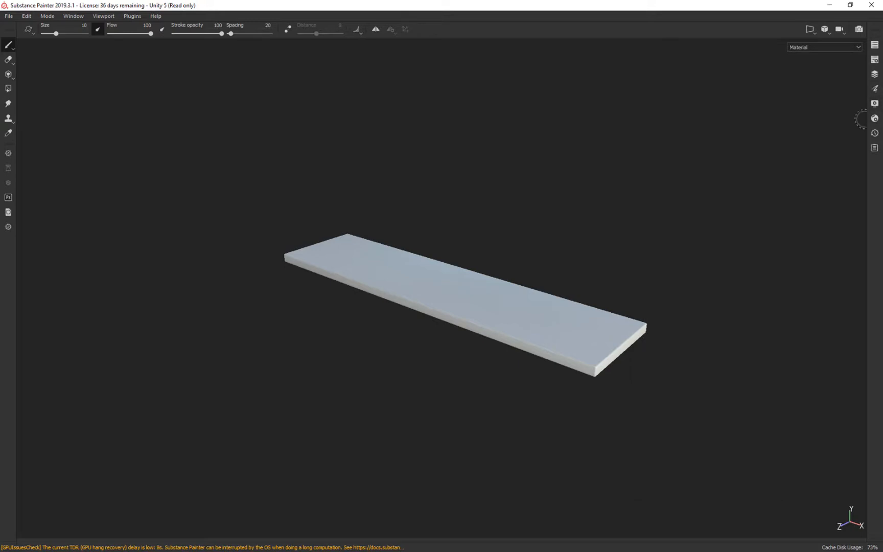
left_click(875, 74)
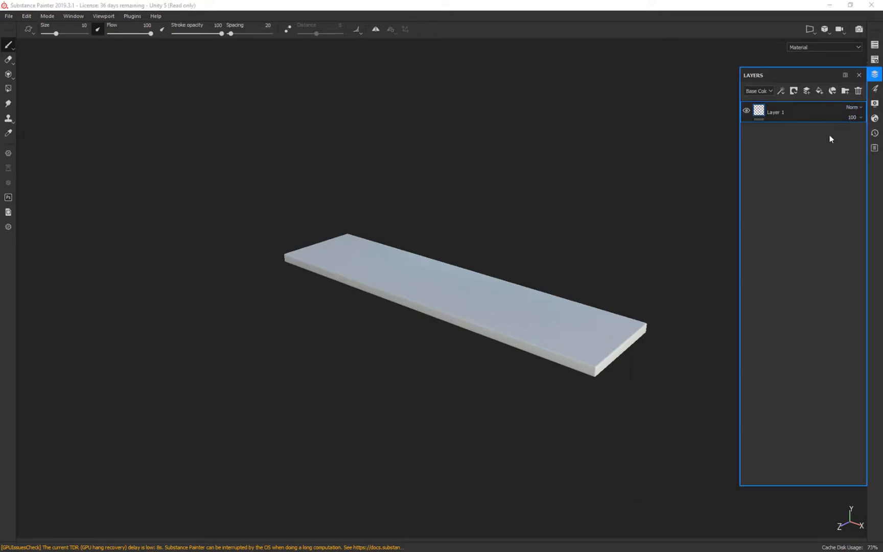
Dock the paint properties beside the viewport at a narrower width, and dock the layer stack next to them.
left_click(875, 89)
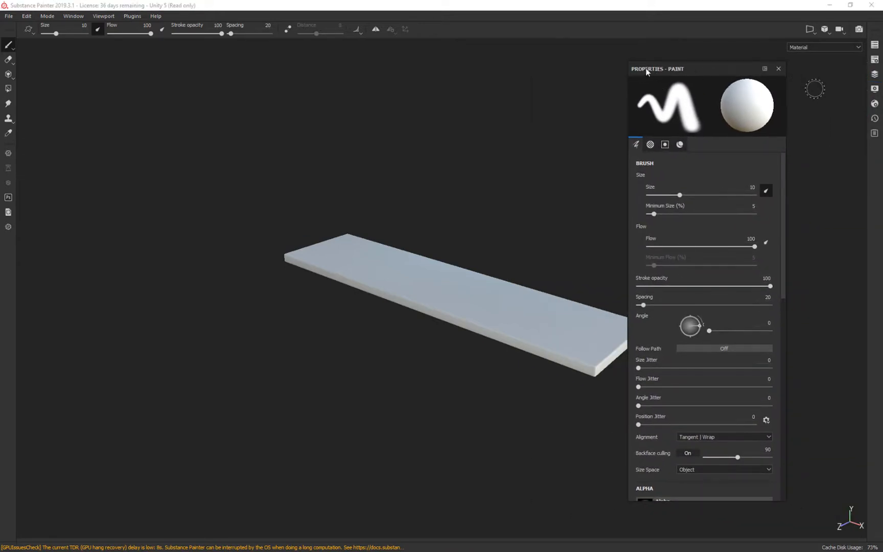
left_click_drag(642, 67, 585, 65)
mouse_move(676, 65)
left_mouse_down()
mouse_move(870, 80)
mouse_move(844, 90)
left_mouse_up()
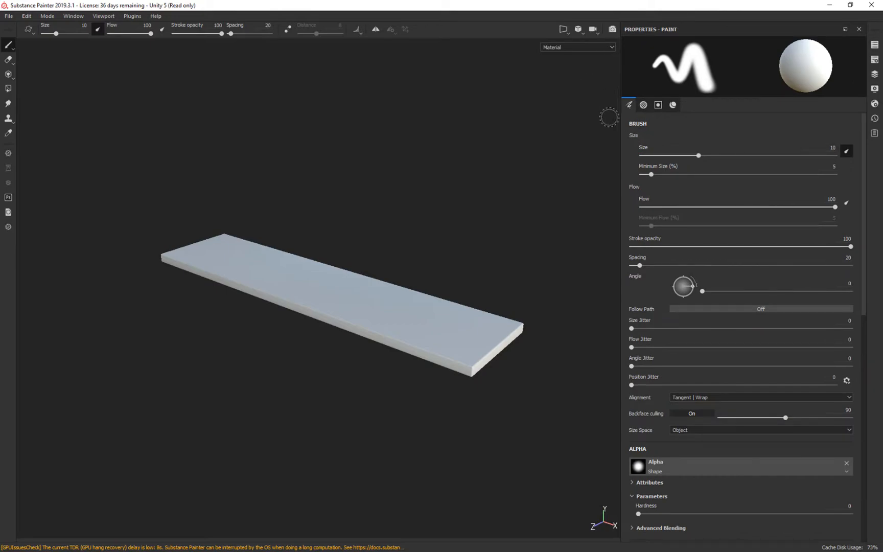
left_click_drag(622, 132, 791, 146)
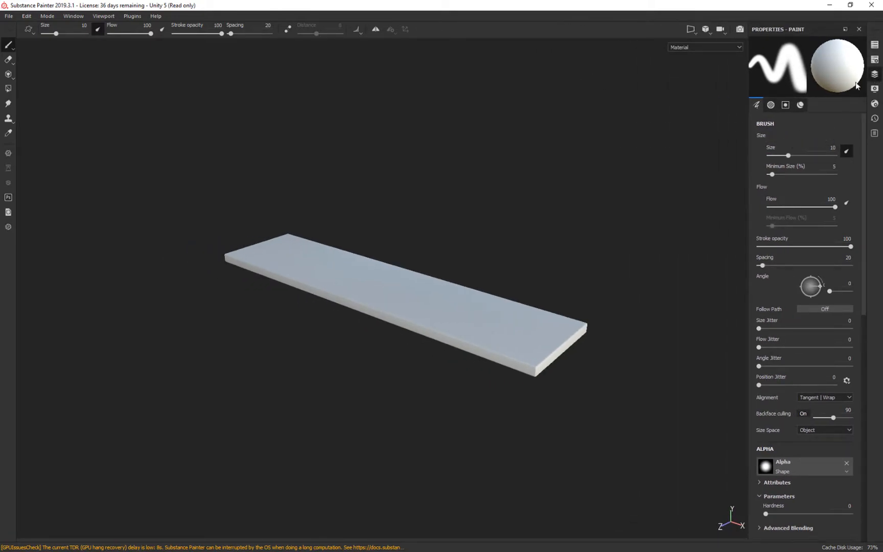
left_click(875, 75)
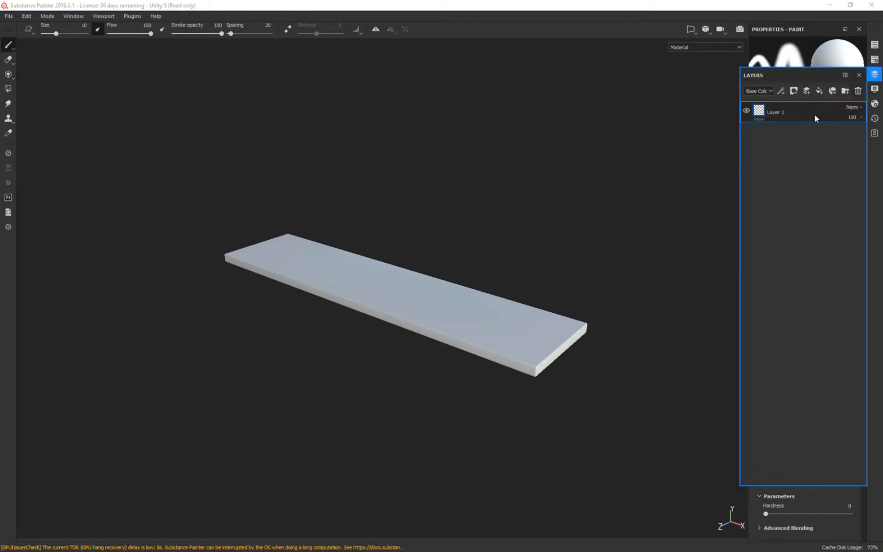
mouse_move(813, 77)
left_mouse_down()
mouse_move(715, 154)
mouse_move(751, 141)
mouse_move(862, 162)
mouse_move(850, 160)
mouse_move(749, 281)
left_mouse_up()
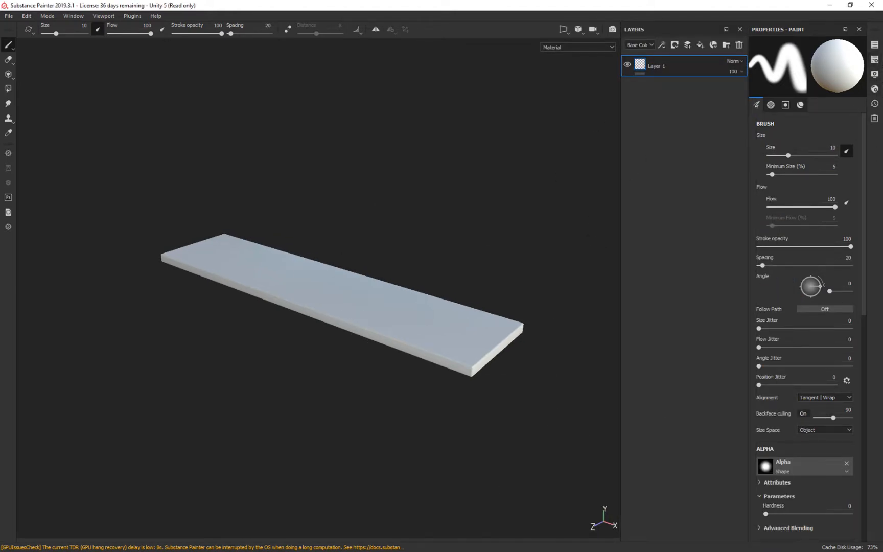
Dock the Shelf beneath the 3D view and reduce its height to give the viewport more room.
left_click(875, 76)
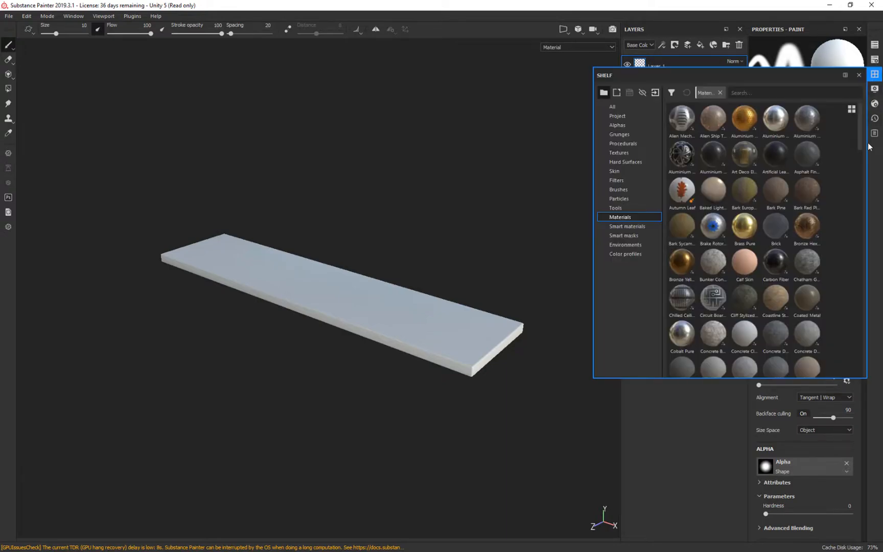
left_click_drag(808, 81, 425, 540)
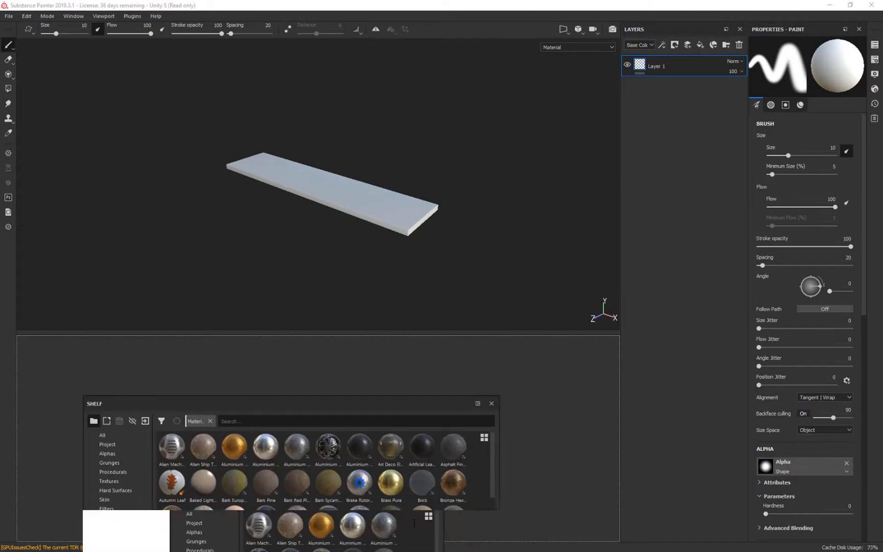
left_click_drag(442, 334, 443, 369)
Apply the Wood American Cherry material to the plank as a fill layer above Layer 1.
mouse_move(536, 234)
left_mouse_down("alt")
mouse_move(512, 231)
mouse_move(548, 90)
mouse_move(555, 219)
mouse_move(492, 186)
left_mouse_up("alt")
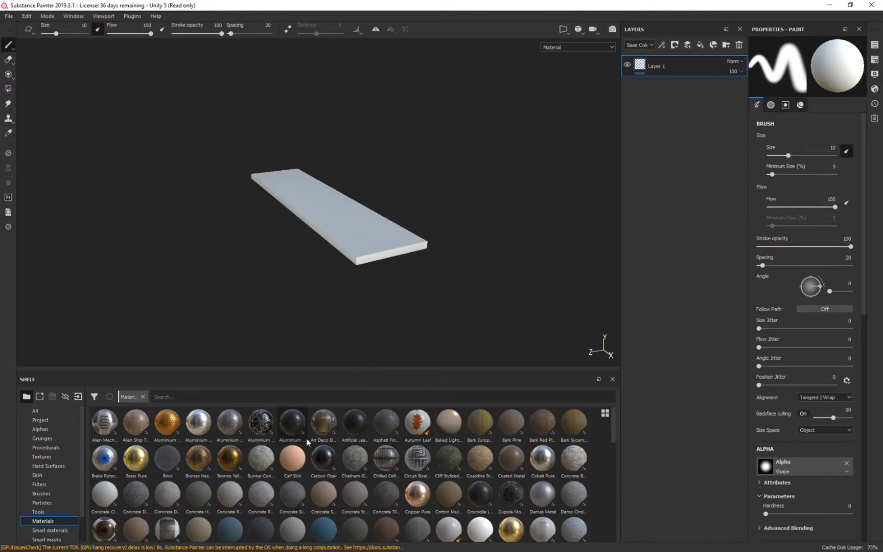
scroll(332, 460, "down", 10)
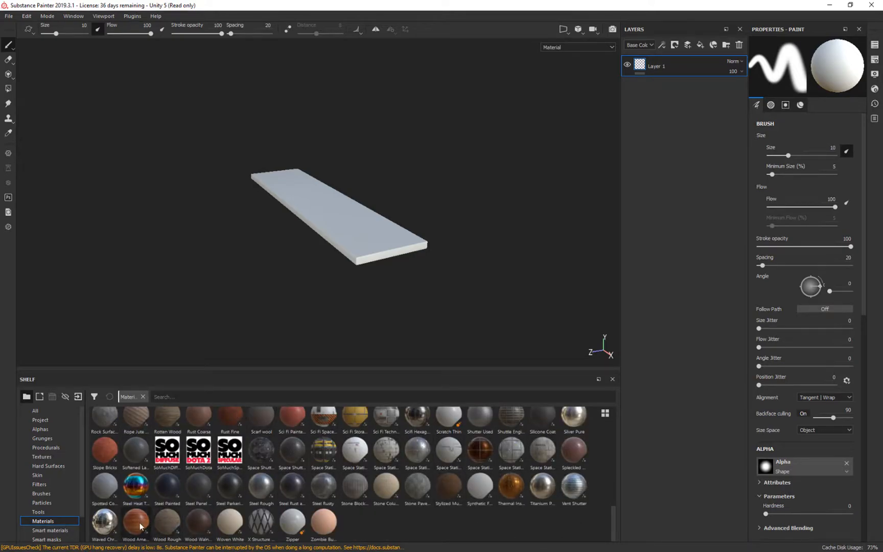
mouse_move(138, 521)
left_click_drag(138, 522, 619, 197)
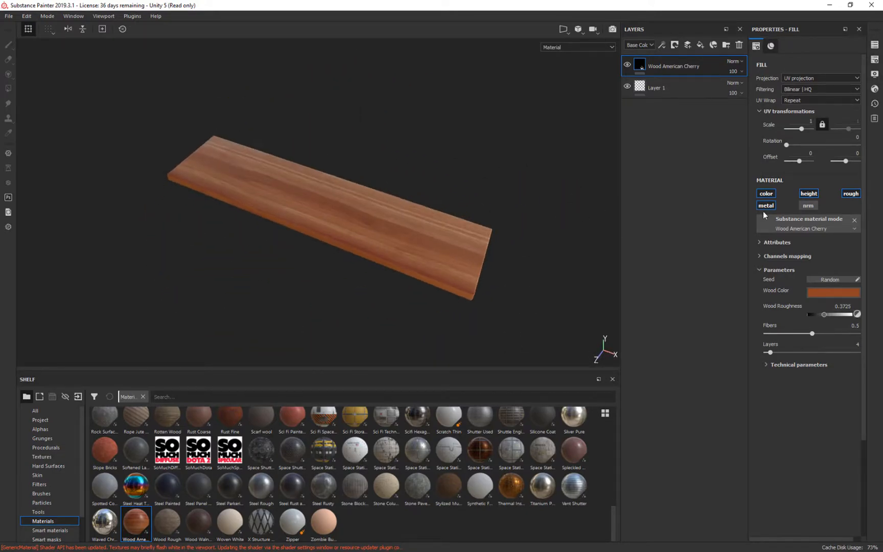
Show the plank in a split 3D/2D view and frame its whole UV layout in the 2D view.
left_click_drag(506, 164, 302, 132, "alt")
right_click_drag(427, 205, 458, 315, "alt")
left_click_drag(230, 312, 216, 251, "alt")
key("f")
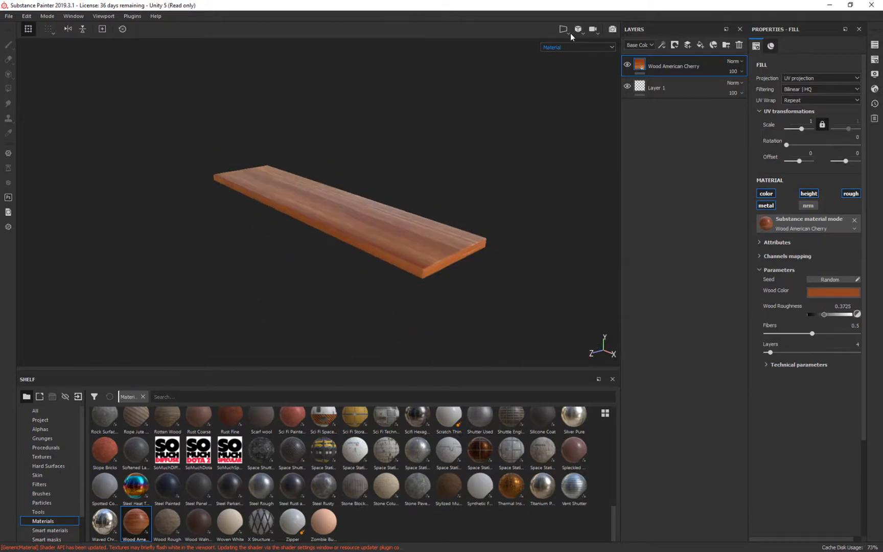
left_click(569, 31)
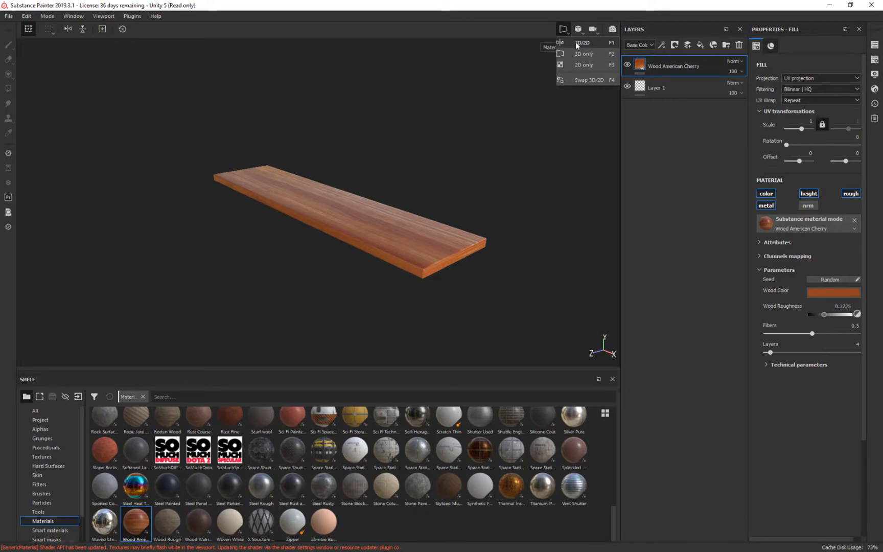
left_click(576, 42)
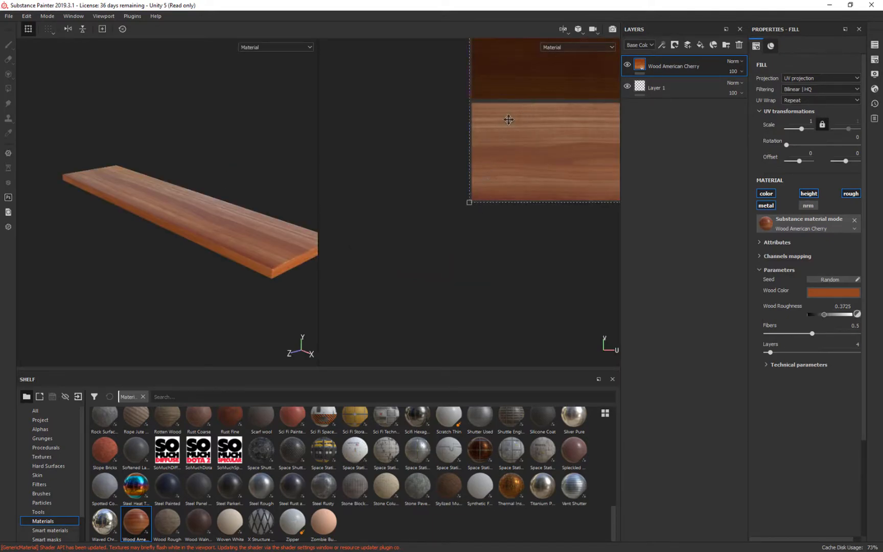
key("f")
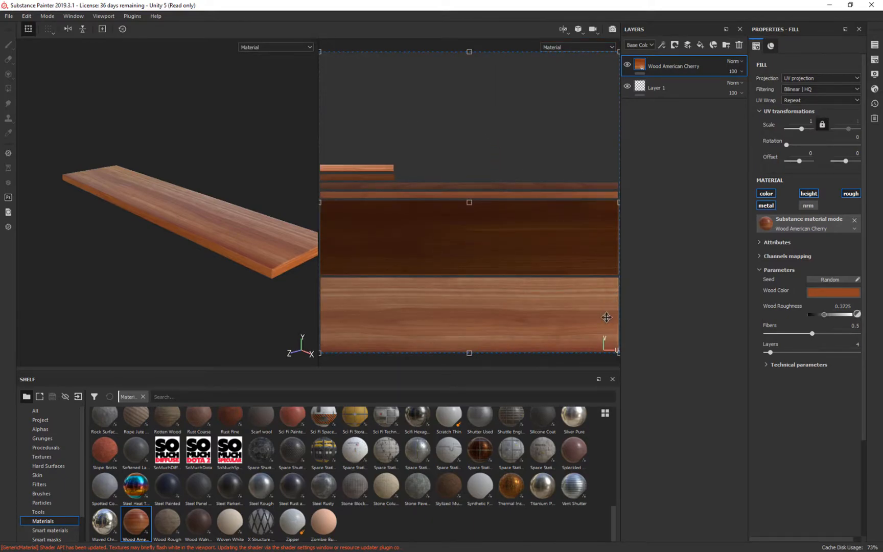
scroll(531, 230, "down", 2)
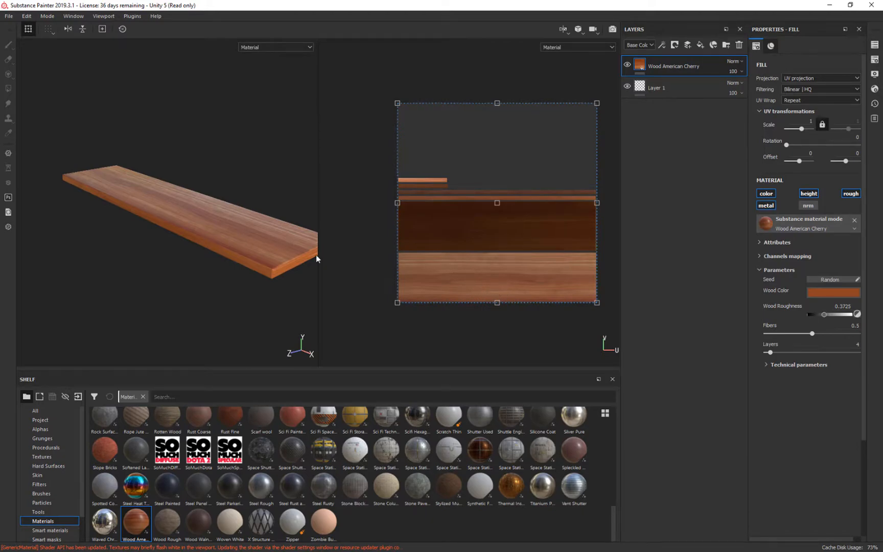
Examine the plank's edge and end strips in the UV layout against the 3D model, and rotate the environment lighting.
left_click_drag(304, 320, 187, 321, "alt")
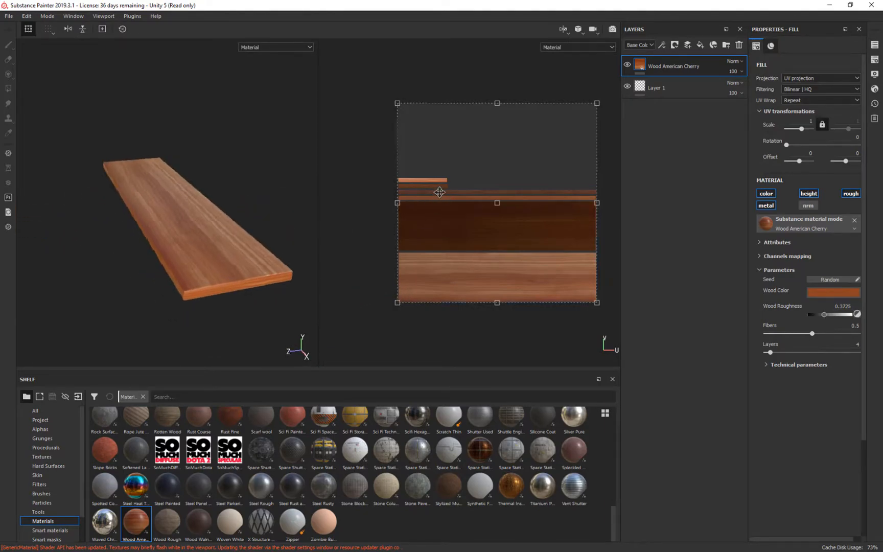
scroll(442, 193, "up", 5)
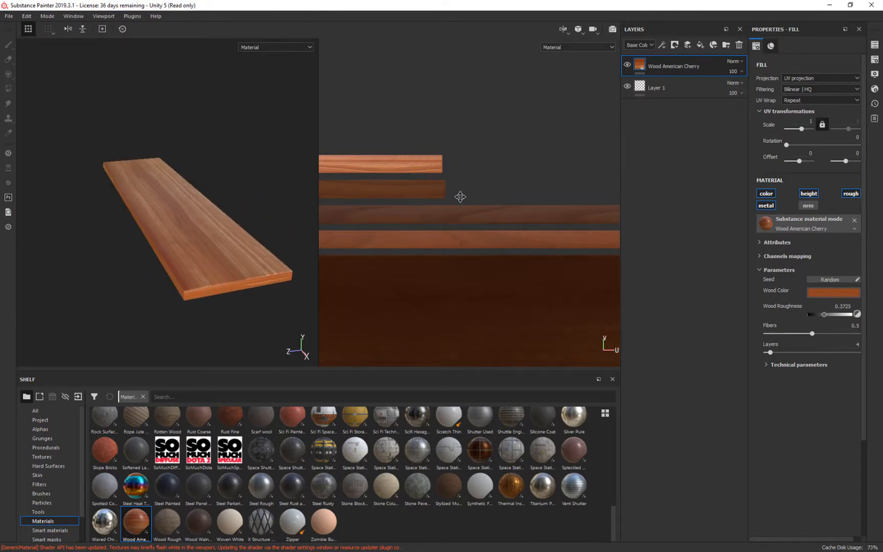
scroll(444, 219, "down", 1)
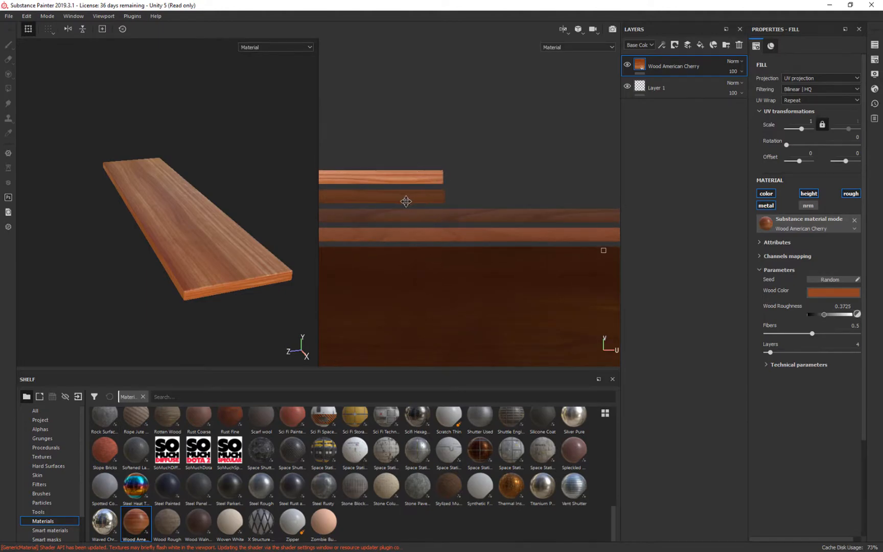
scroll(463, 265, "down", 5)
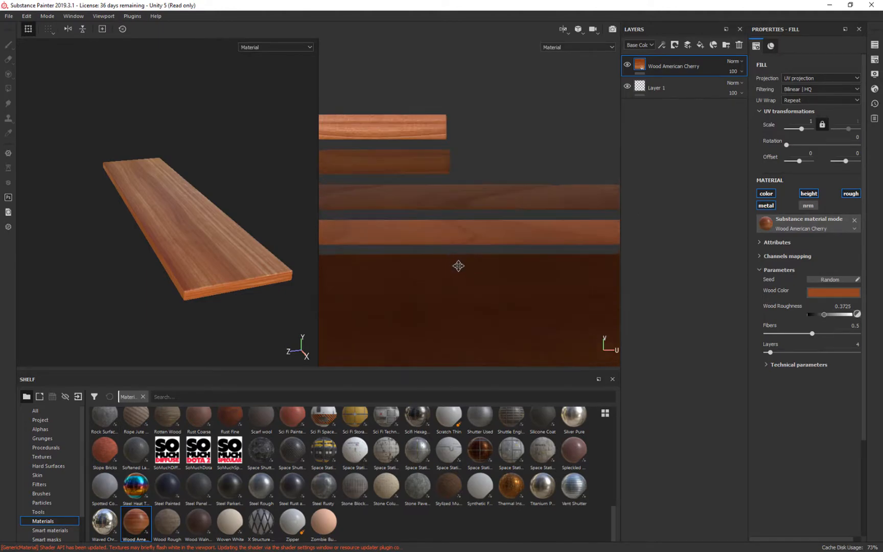
left_click_drag(324, 301, 254, 341, "alt")
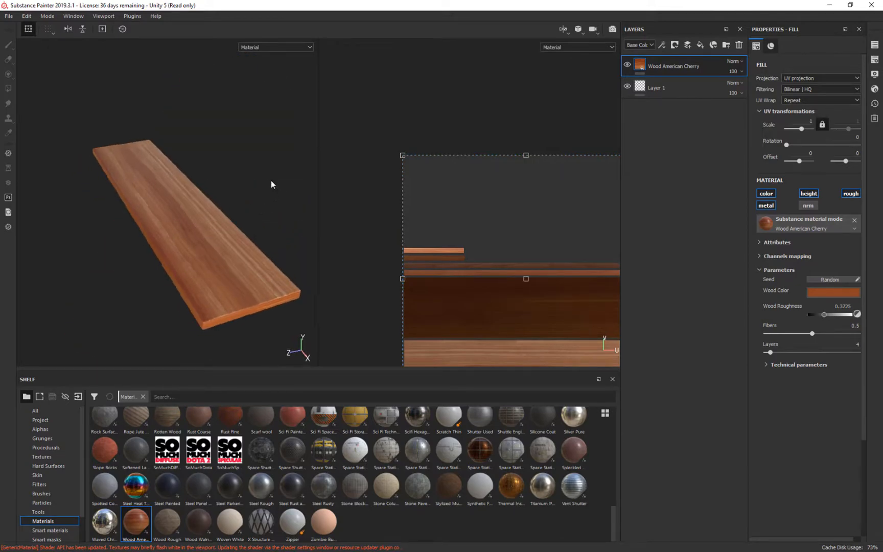
key("ctrl+shift")
right_click_drag(276, 181, 246, 193, "shift")
left_click_drag(256, 211, 261, 173, "alt")
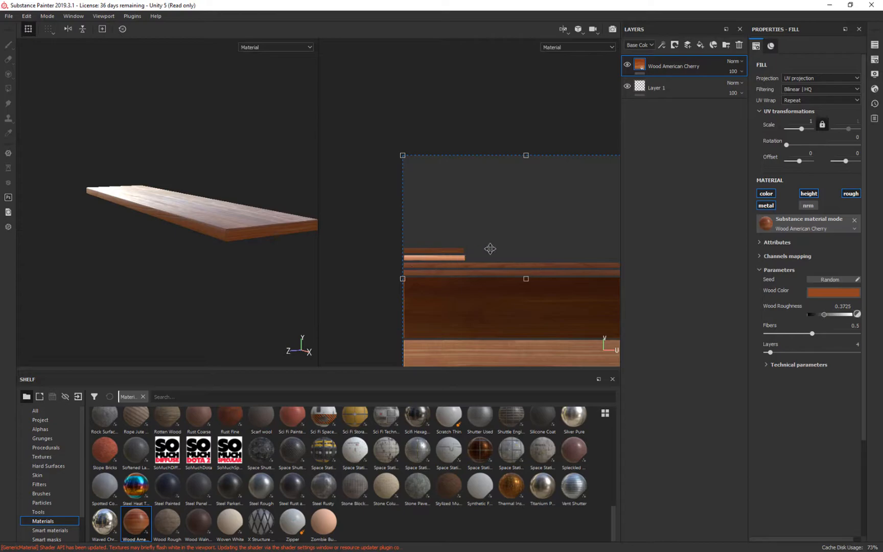
left_click_drag(261, 295, 266, 282, "alt")
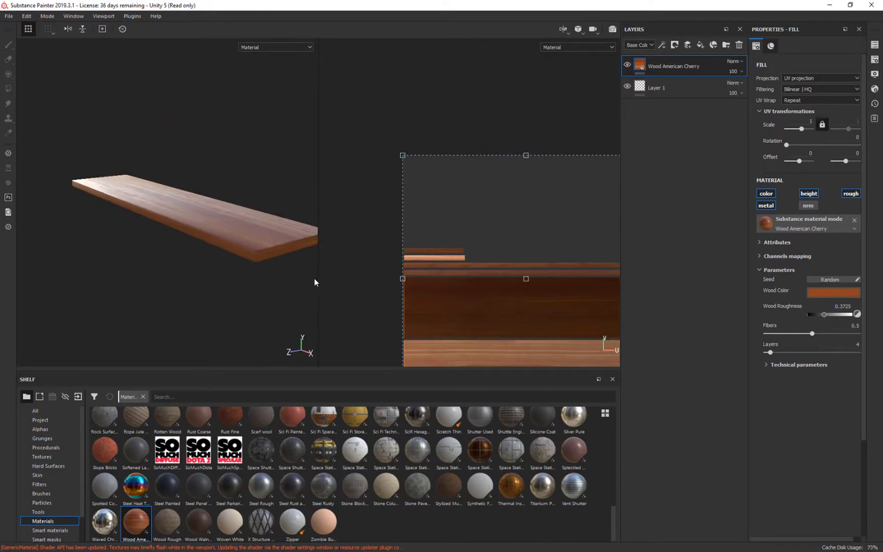
Widen the 3D view relative to the 2D view so the whole plank fits.
left_click_drag(342, 281, 435, 284)
left_click_drag(370, 281, 390, 279, "alt")
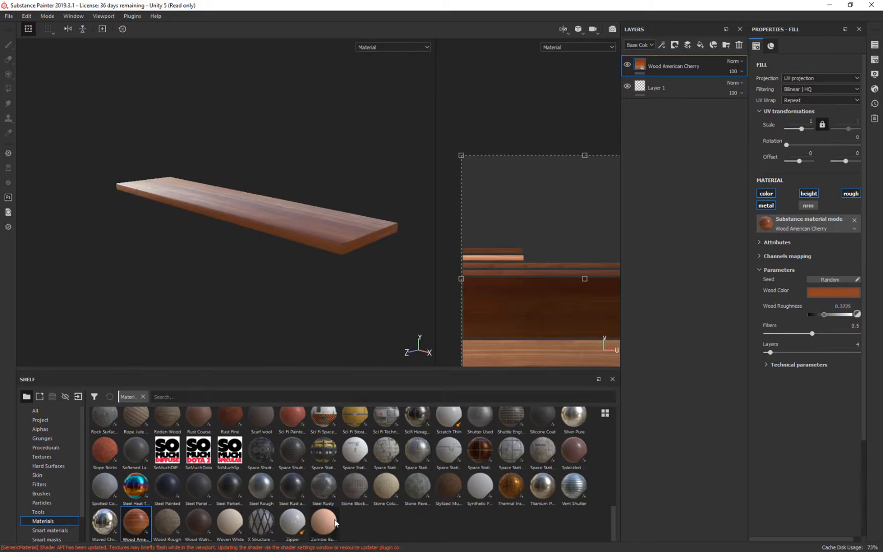
mouse_move(412, 490)
left_click_drag(375, 139, 401, 205, "alt")
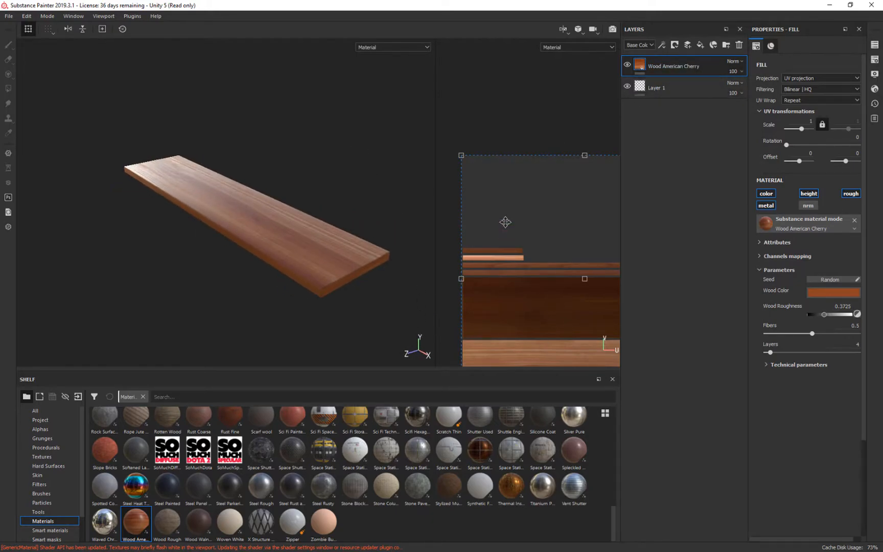
left_click_drag(397, 266, 345, 316, "alt")
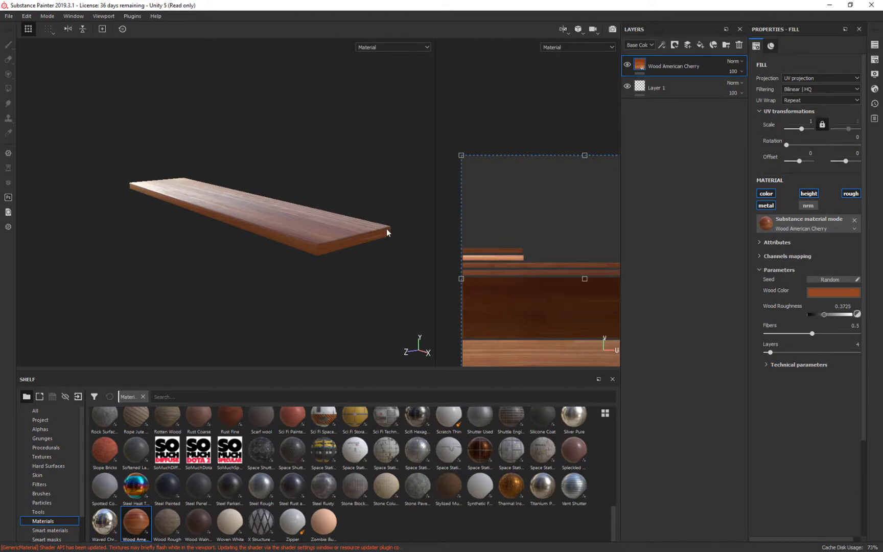
Add a white mask to the Wood American Cherry layer and set the Polygon Fill color to 0.
left_click(675, 46)
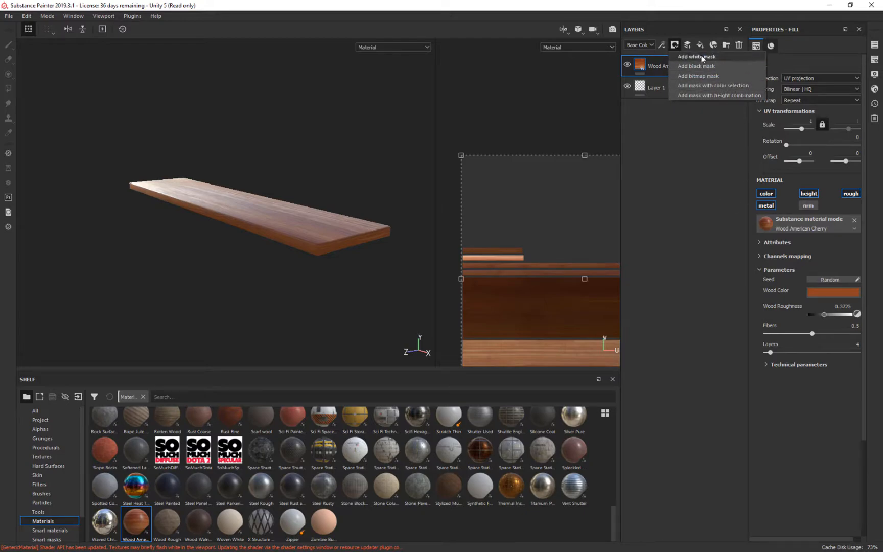
left_click(701, 56)
mouse_move(343, 138)
left_mouse_down("alt")
mouse_move(336, 193)
mouse_move(349, 92)
mouse_move(354, 130)
left_mouse_up("alt")
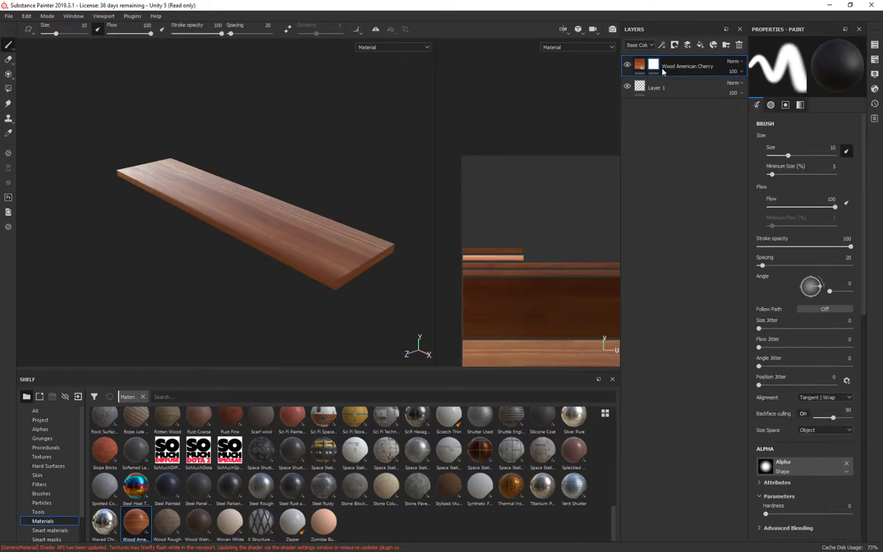
left_click(8, 89)
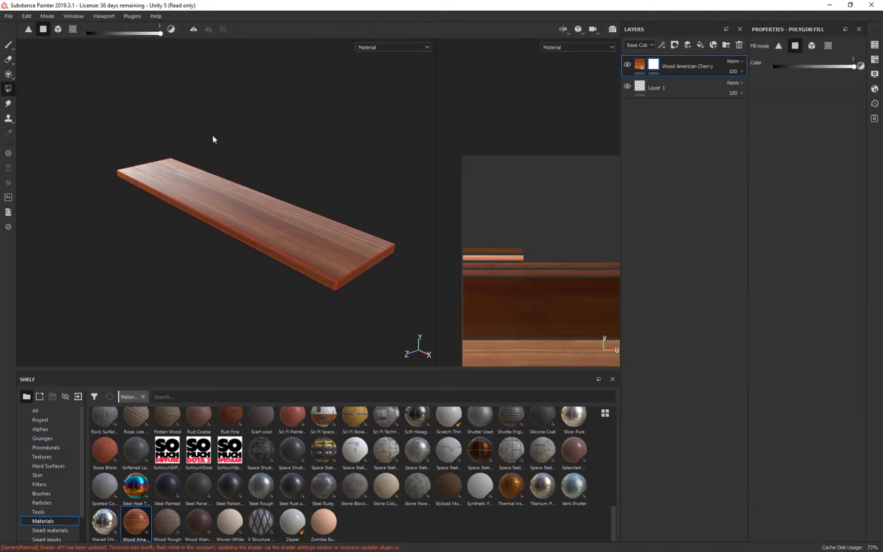
left_click_drag(438, 146, 379, 132)
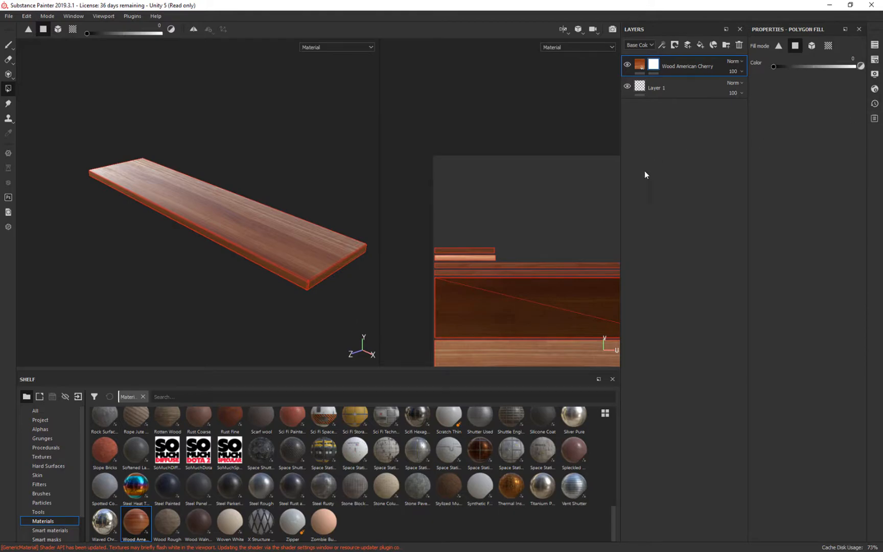
middle_click_drag(558, 197, 530, 133)
scroll(531, 136, "down", 2)
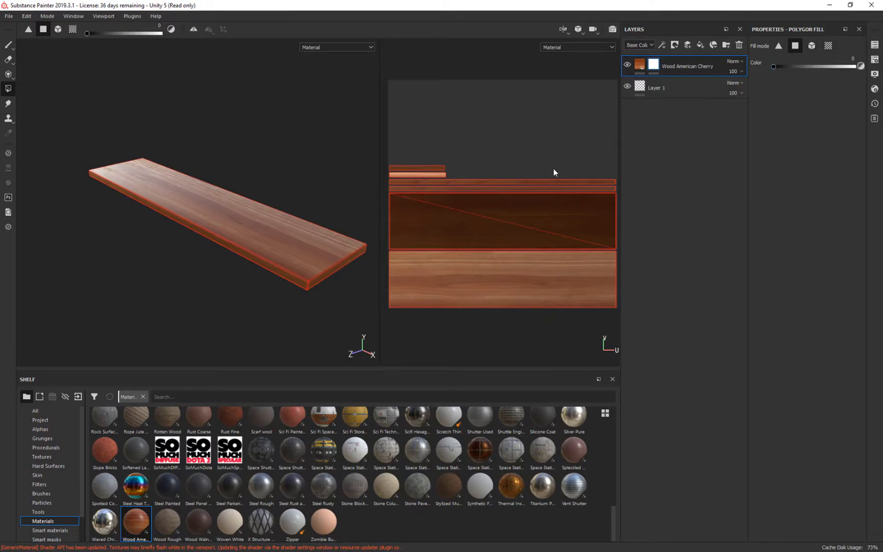
Try masking the large dark face and one long edge strip out of the cherry layer, and undo both fills.
left_click(537, 226)
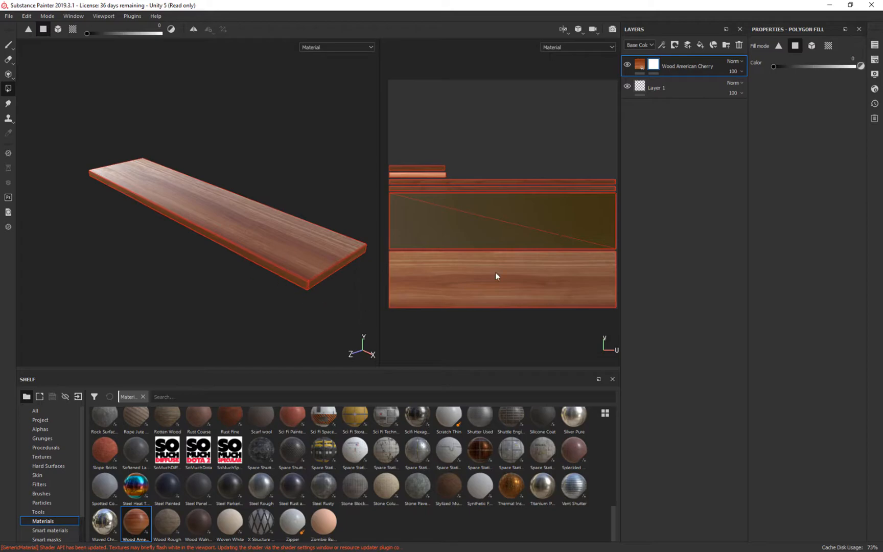
left_click_drag(242, 283, 256, 336, "alt")
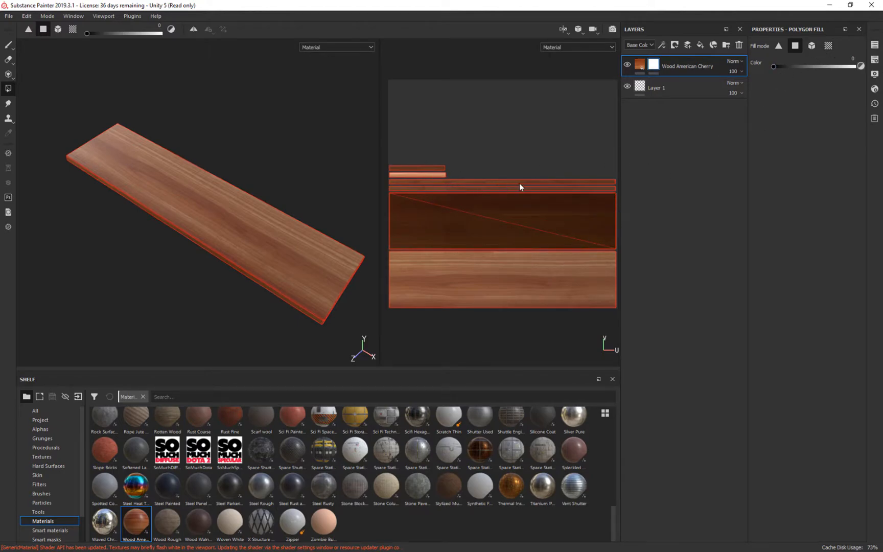
scroll(579, 189, "up", 5)
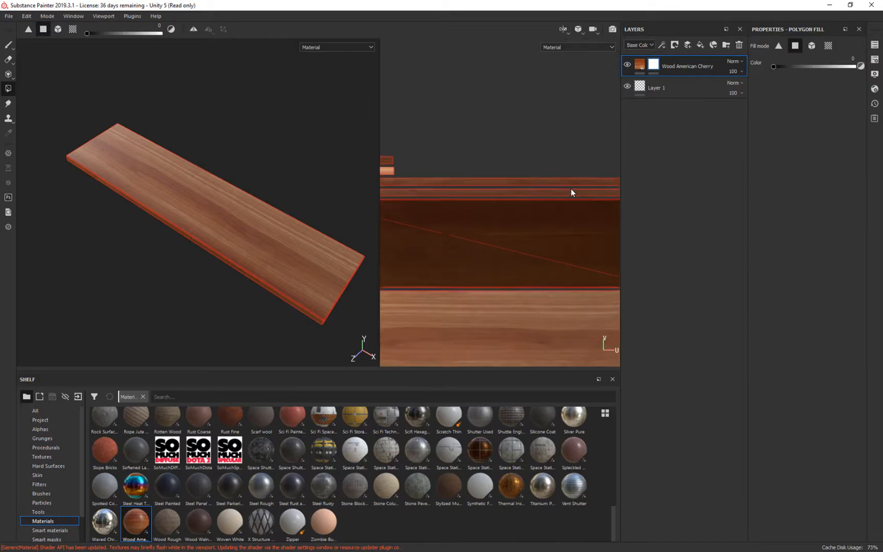
scroll(547, 203, "up", 4)
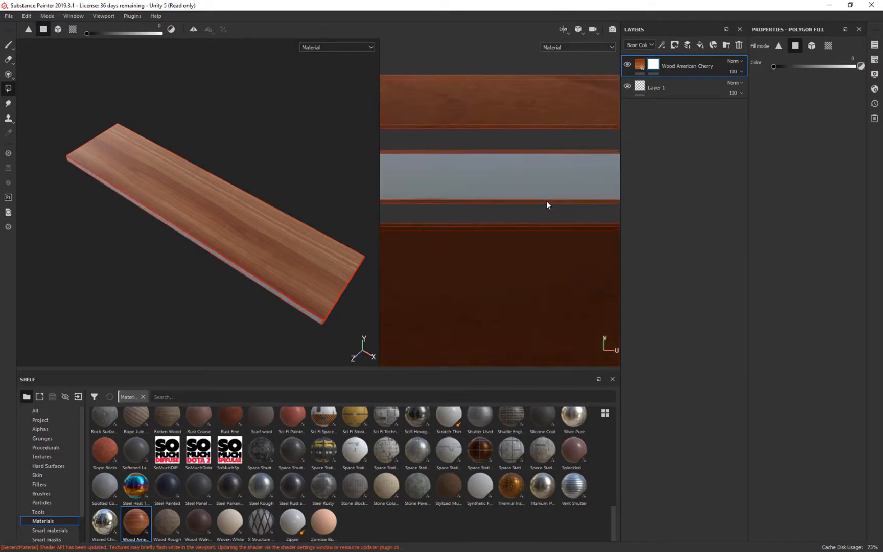
scroll(542, 165, "down", 5)
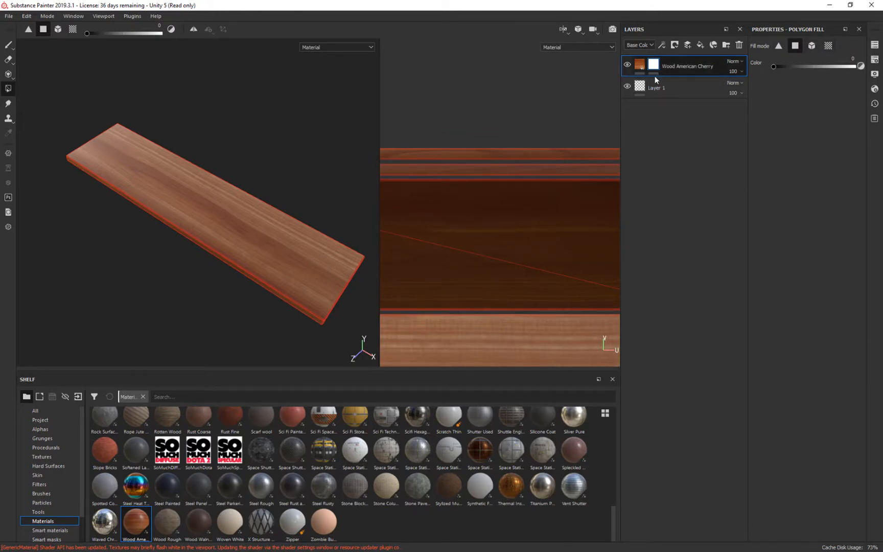
Mask the plank's two long edges and two short ends out of the Wood American Cherry layer with black polygon fill.
left_click(565, 154)
left_click_drag(279, 260, 441, 203, "alt")
middle_click_drag(502, 126, 799, 158, "alt")
left_click(544, 150)
left_click(541, 175)
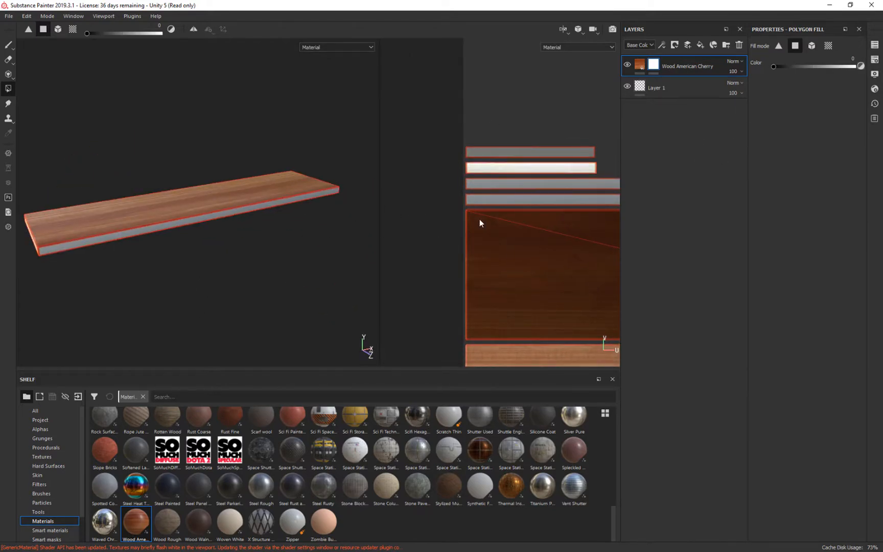
left_click_drag(305, 215, 162, 238, "alt")
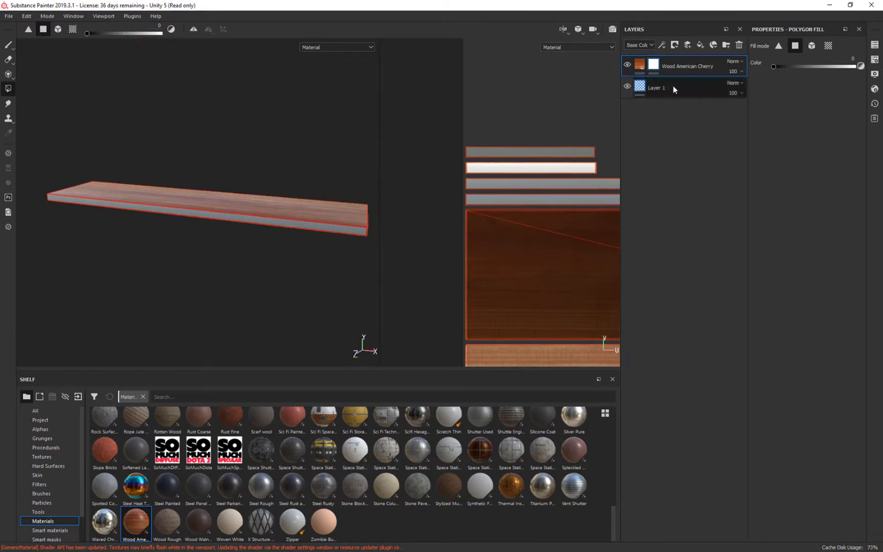
Duplicate the Wood American Cherry layer above the original.
left_click_drag(690, 62, 688, 56)
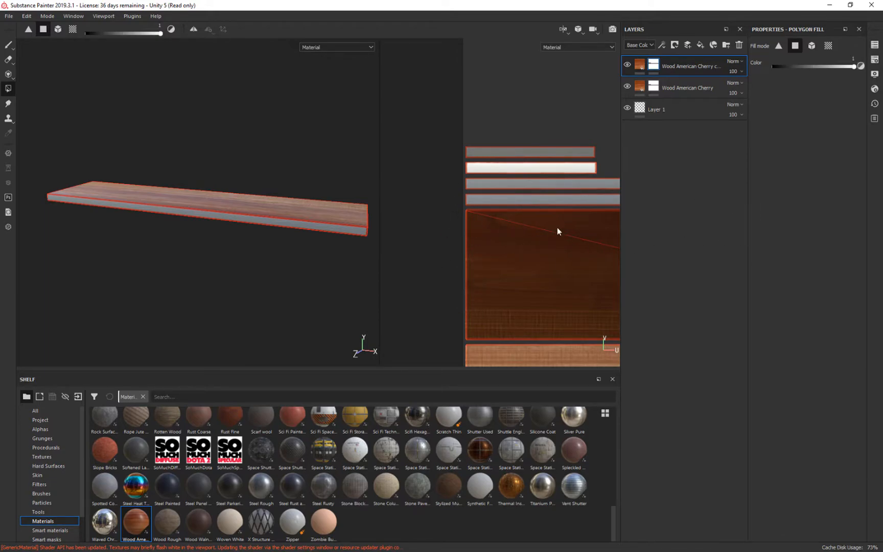
middle_click_drag(454, 252, 412, 200)
left_click_drag(335, 215, 242, 267, "alt")
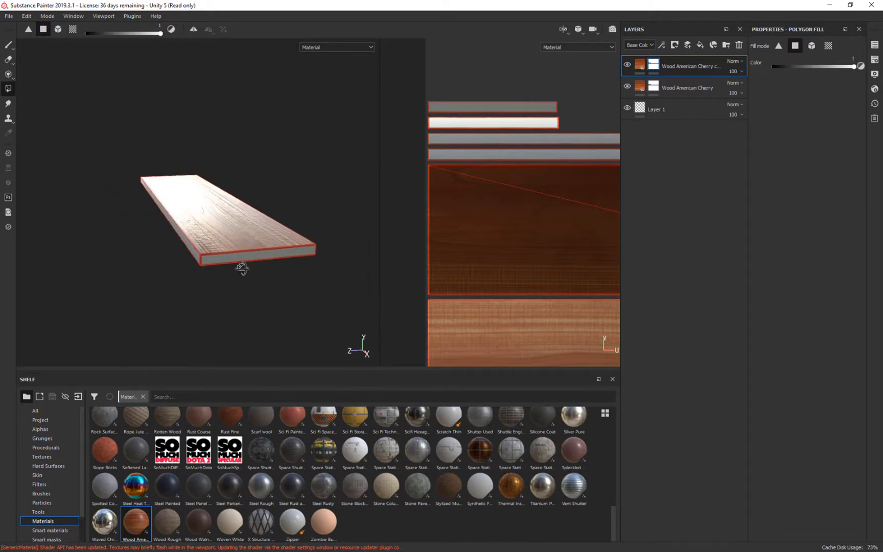
Remove the mask from the copied Wood American Cherry layer and give the copy a black mask instead.
left_click(640, 64)
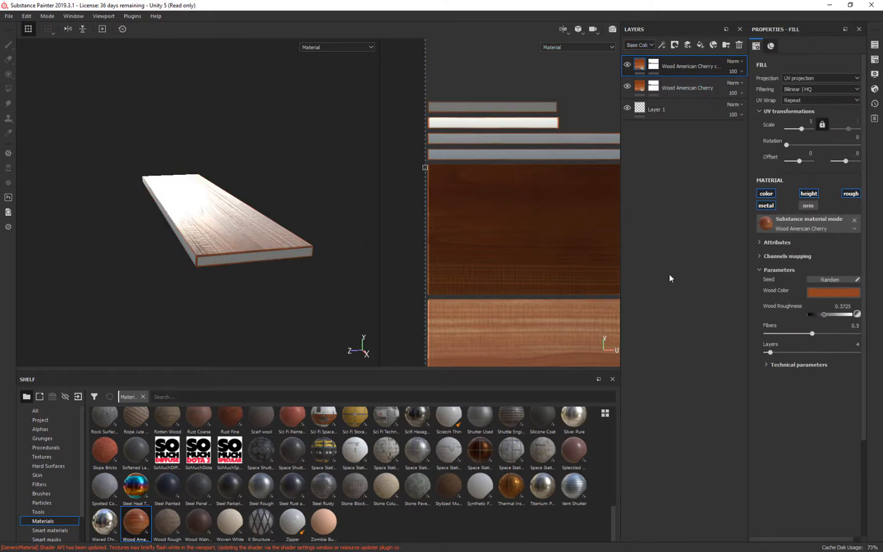
left_click(653, 64)
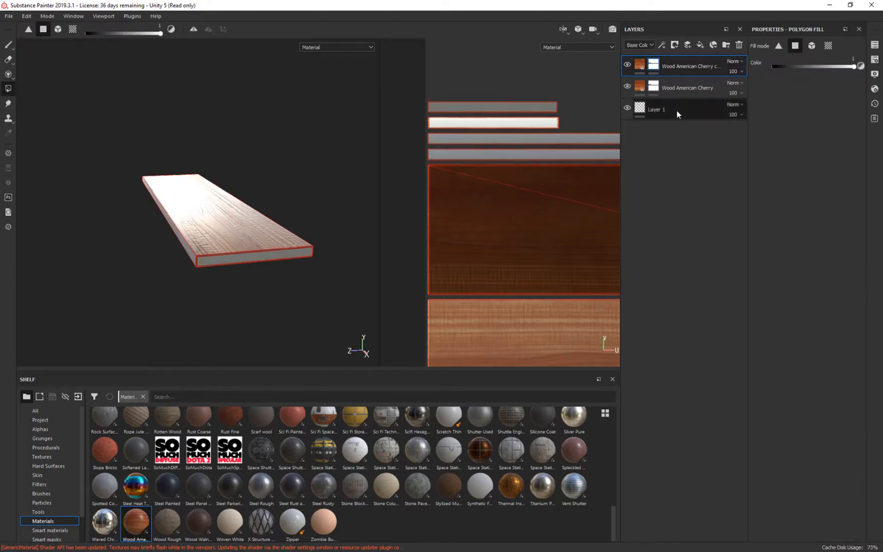
right_click(657, 68)
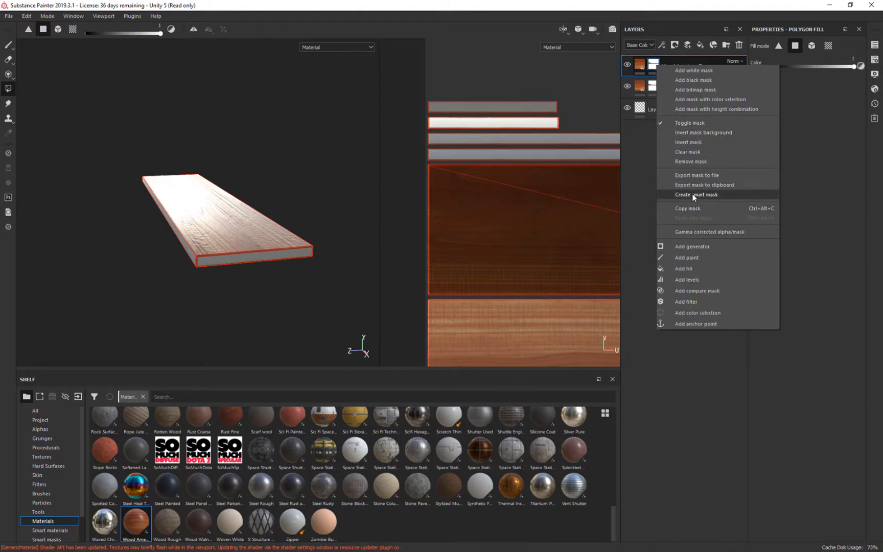
left_click(689, 161)
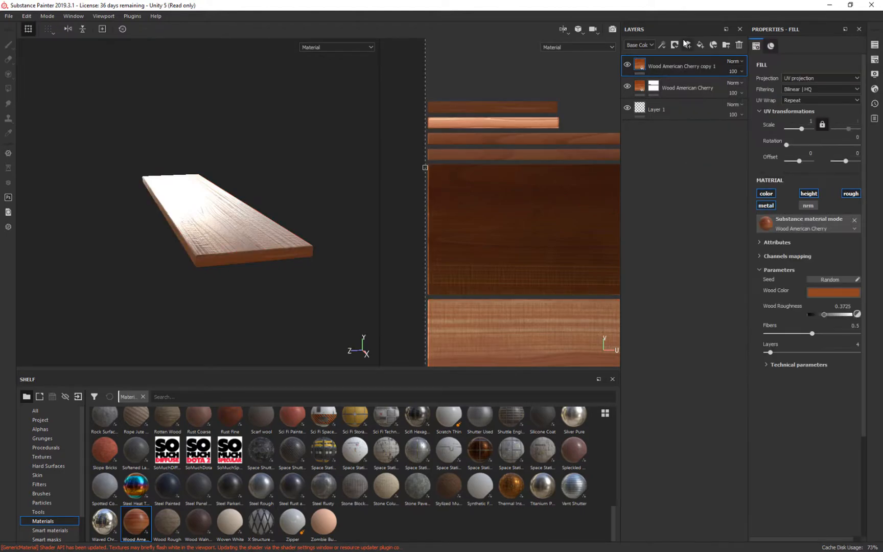
left_click(675, 45)
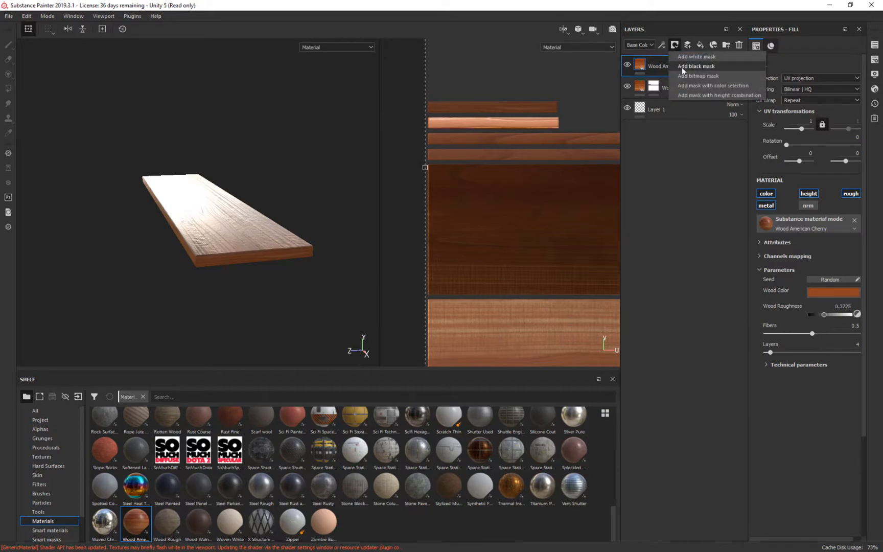
left_click(681, 66)
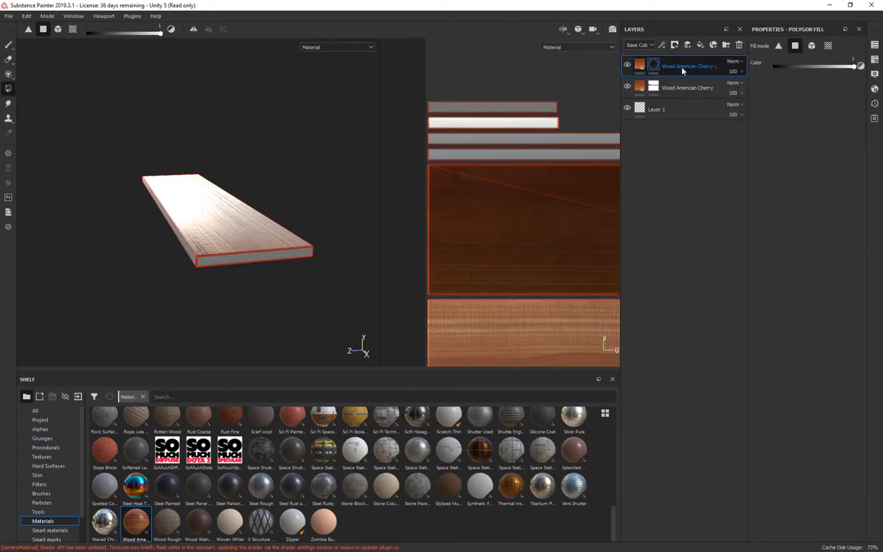
Reveal the copied Wood American Cherry layer on the plank's two short ends and two long edges with white polygon fill.
mouse_move(229, 166)
left_mouse_down("alt")
mouse_move(241, 142)
mouse_move(256, 138)
mouse_move(245, 165)
left_mouse_up("alt")
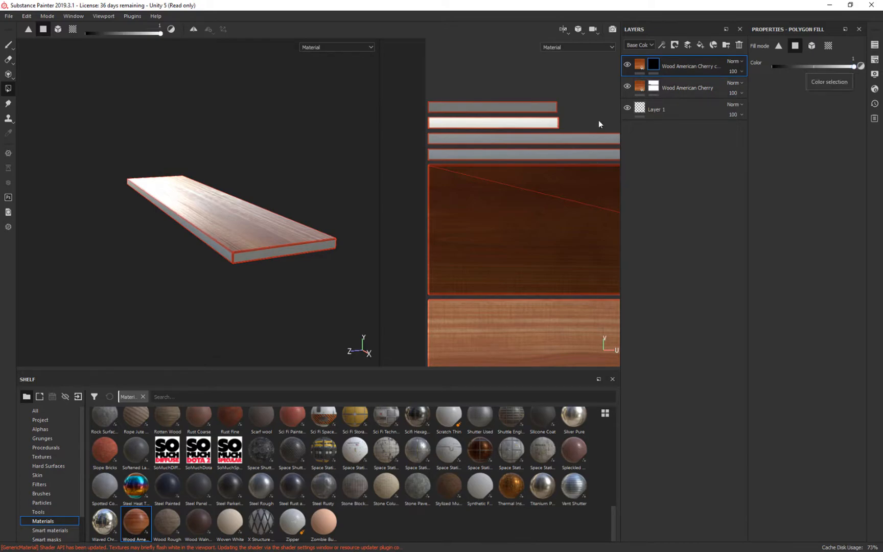
left_click(272, 251)
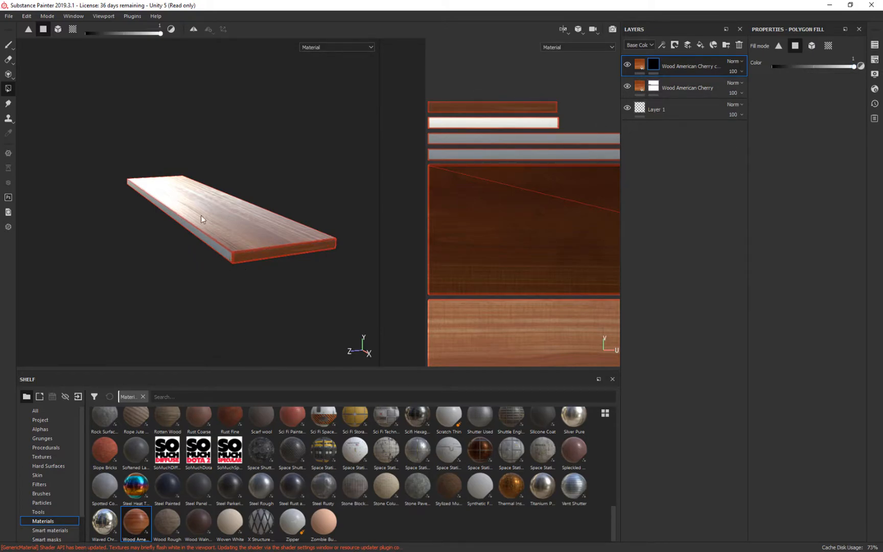
left_click(518, 123)
left_click(513, 144)
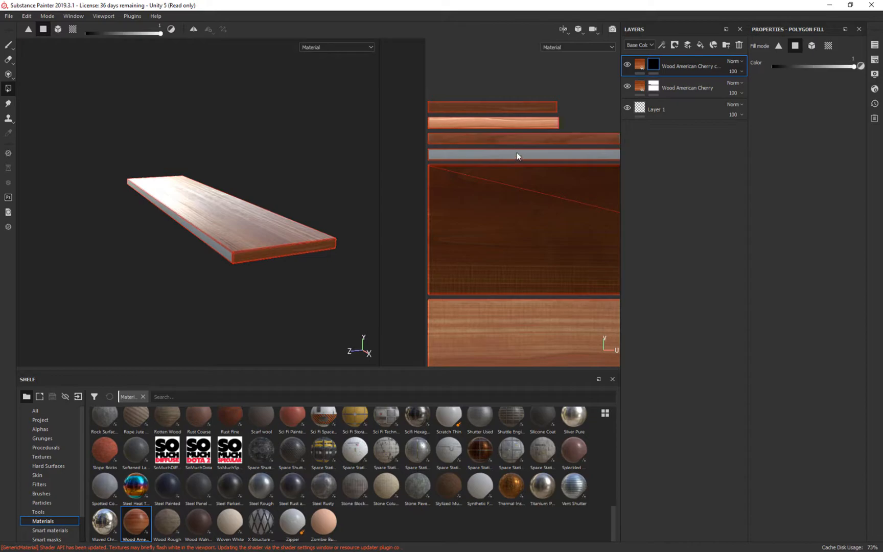
left_click(515, 154)
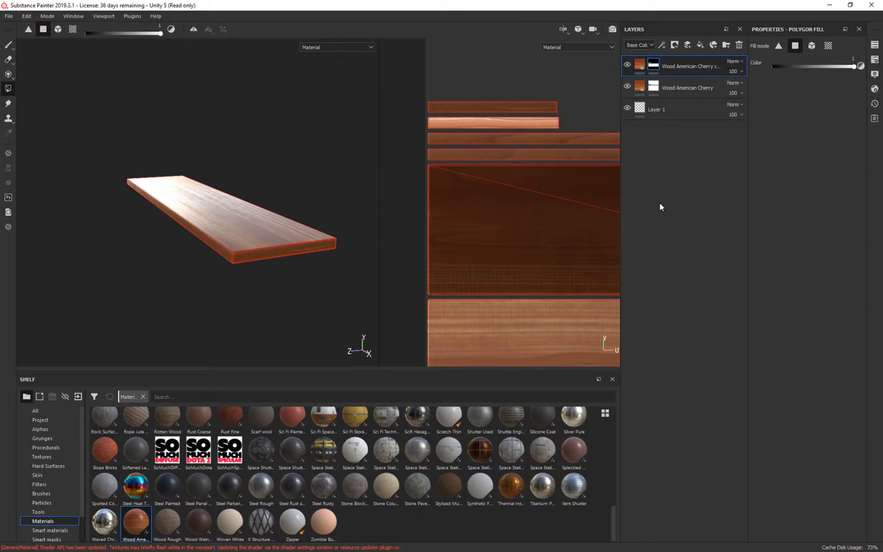
left_click_drag(368, 286, 275, 257, "alt")
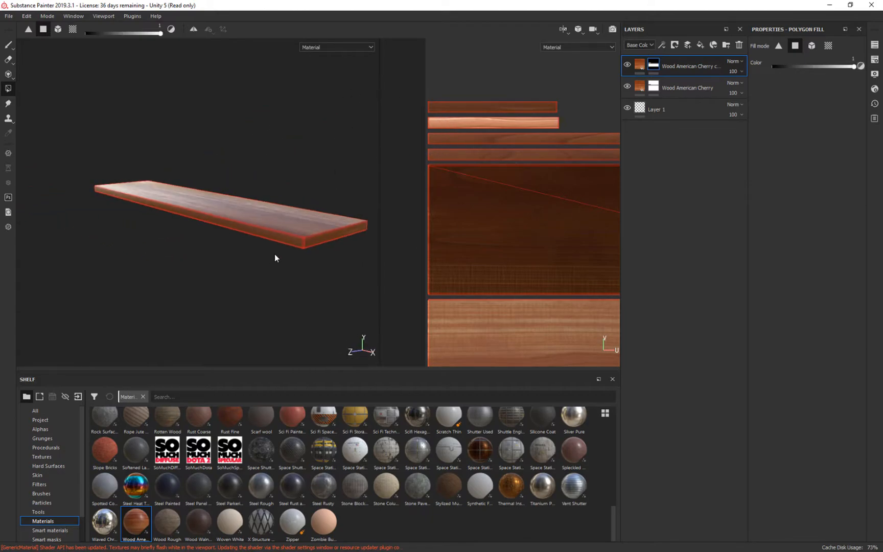
Hide the original Wood American Cherry layer and mask the plank's large underside face out of the copy with black polygon fill.
left_click(627, 86)
left_click_drag(253, 266, 258, 217, "alt")
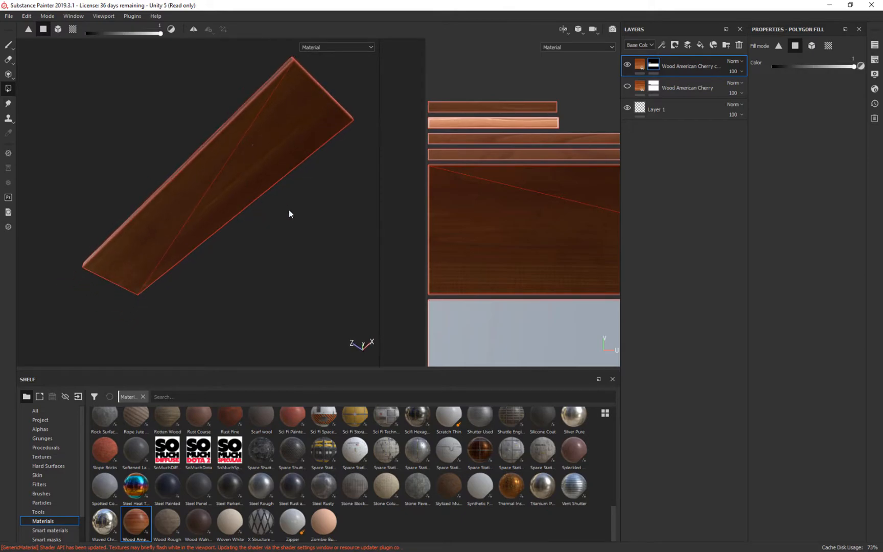
key("x")
left_click(263, 169)
left_click_drag(325, 212, 308, 116, "alt")
mouse_move(308, 116)
right_mouse_down("alt")
mouse_move(292, 371)
mouse_move(304, 444)
mouse_move(278, 203)
right_mouse_up("alt")
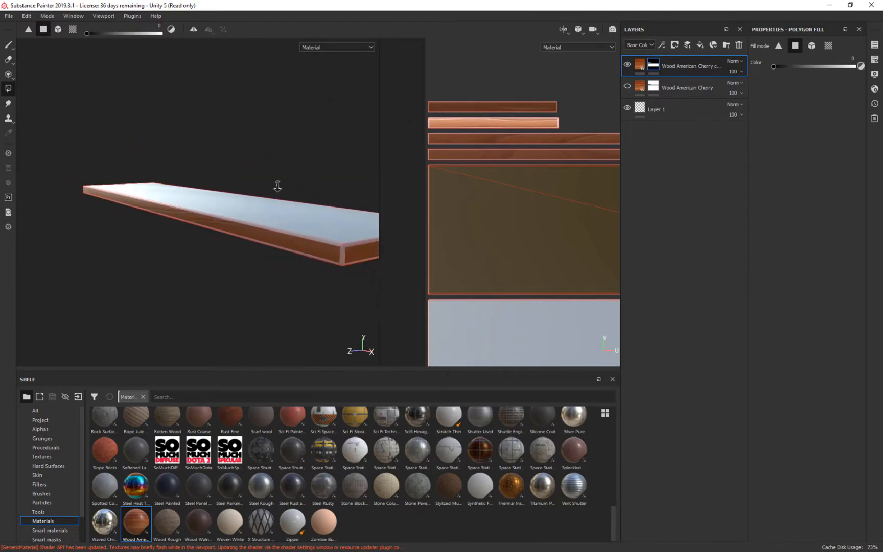
left_click_drag(203, 203, 160, 240, "alt")
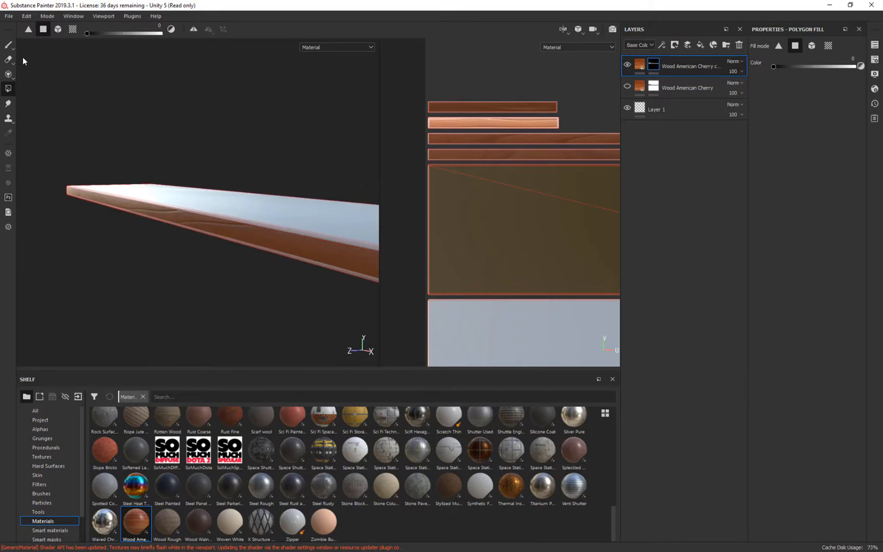
Duplicate the edge-masked Wood American Cherry copy and rename the new upper layer topbottom.
left_click(7, 46)
mouse_move(203, 241)
left_mouse_down("alt")
mouse_move(272, 142)
mouse_move(248, 144)
mouse_move(210, 182)
mouse_move(216, 145)
mouse_move(177, 148)
left_mouse_up("alt")
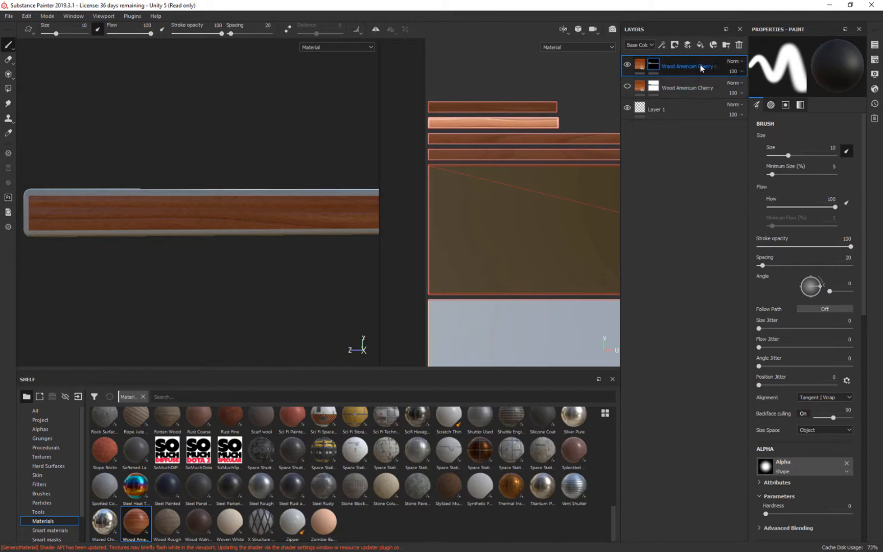
key("ctrl+d")
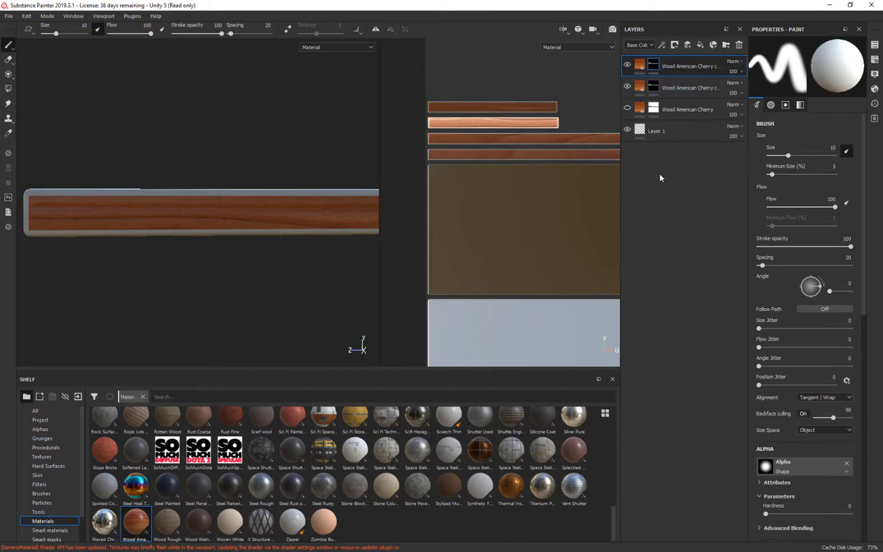
double_click(672, 65)
type("t")
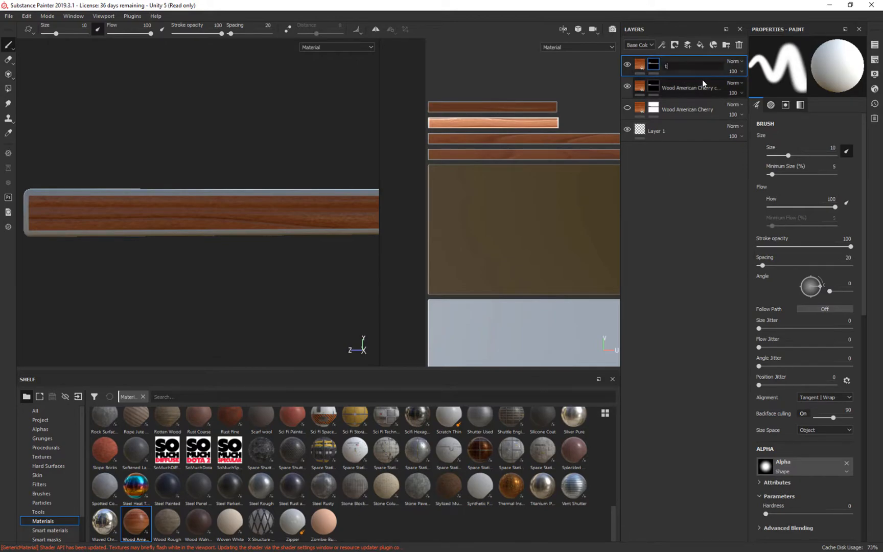
type("opbottom")
Rename the lower Wood American Cherry copy as Sides.
double_click(687, 89)
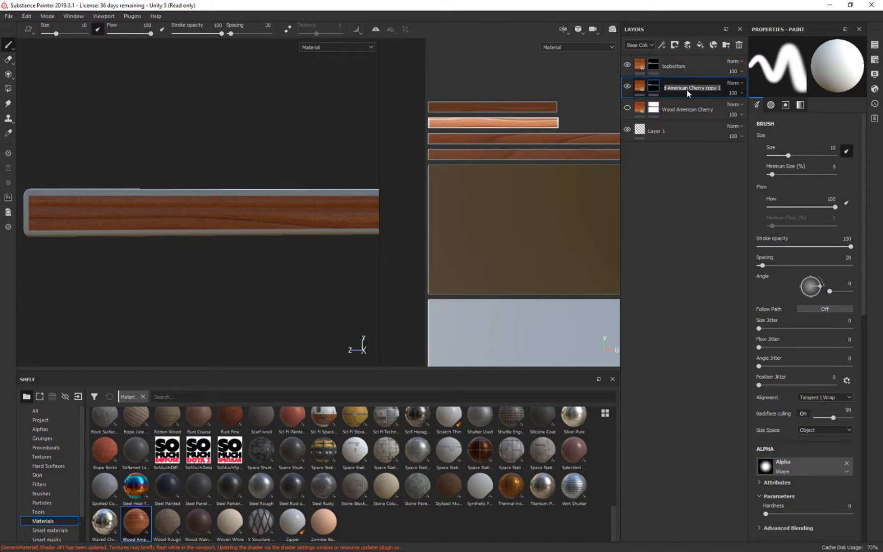
type("Sides")
key("Return")
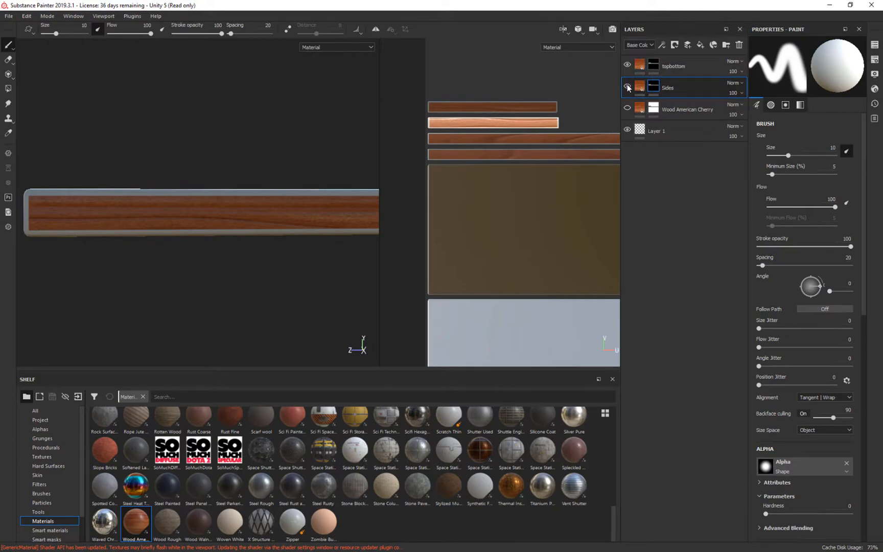
With the Sides layer hidden, mask the two long edge strips out of the topbottom layer with black polygon fill.
left_click(675, 67)
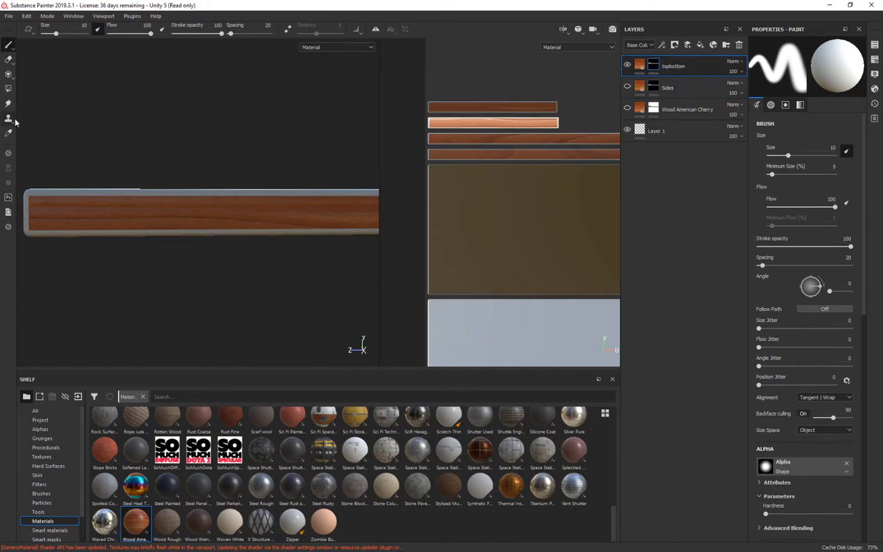
left_click(8, 89)
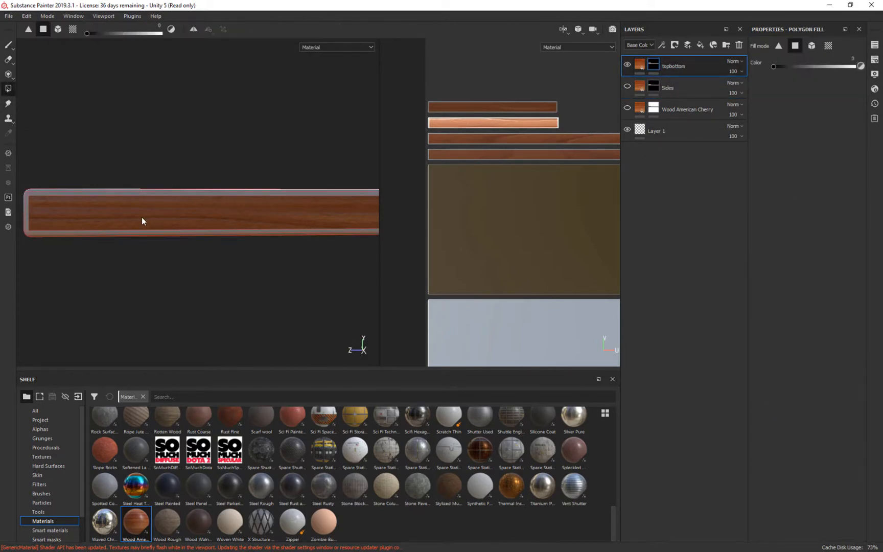
left_click_drag(341, 146, 290, 166, "alt")
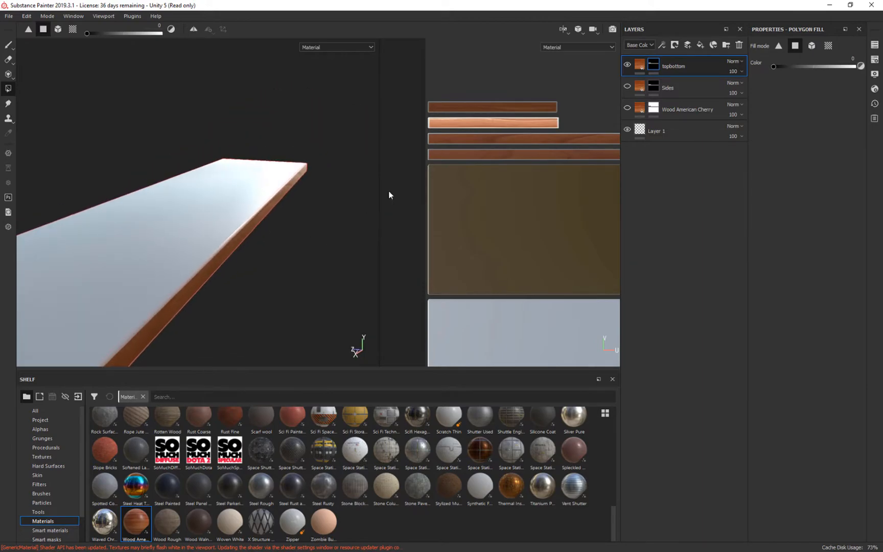
left_click(549, 142)
left_click(544, 155)
left_click_drag(327, 291, 329, 261, "alt")
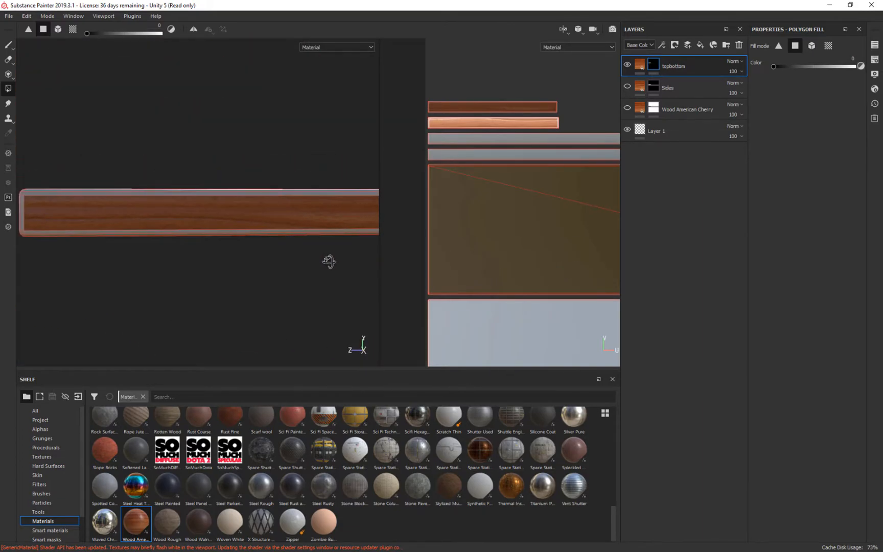
Try masking the short end strips out of the topbottom layer, and restore them with the fill color set to white.
left_click_drag(589, 95, 440, 121)
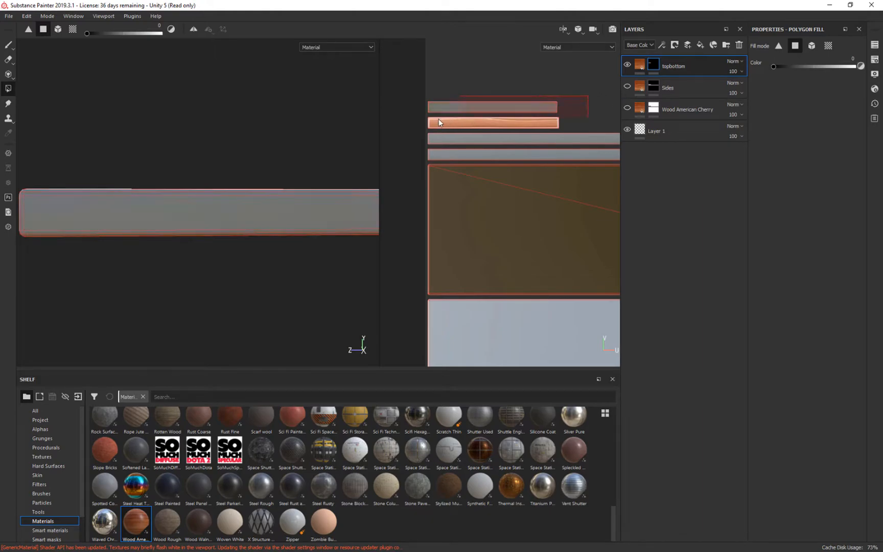
left_click_drag(832, 65, 874, 73)
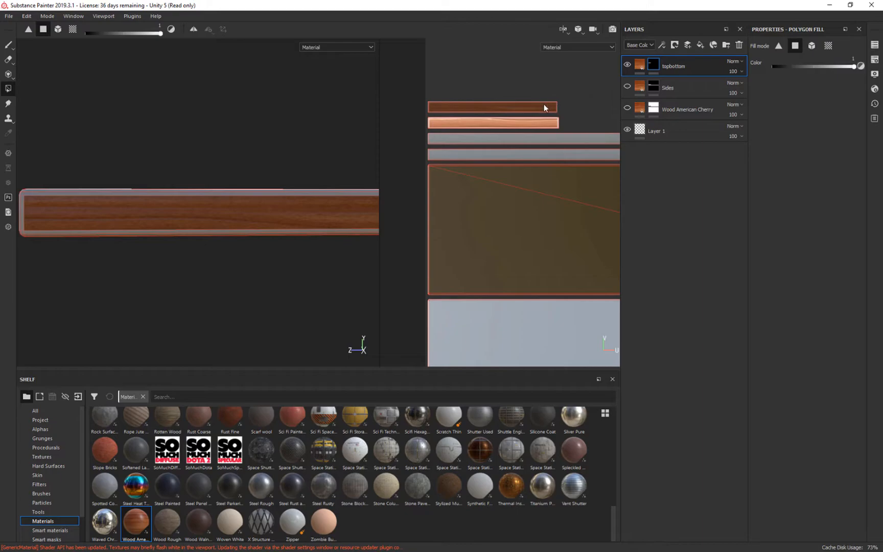
left_click_drag(456, 108, 405, 134)
Set the UV rotation of the topbottom layer's cherry fill to 90 so the grain turns on the short ends.
left_click_drag(253, 280, 131, 301, "alt")
left_click_drag(205, 363, 459, 349, "alt")
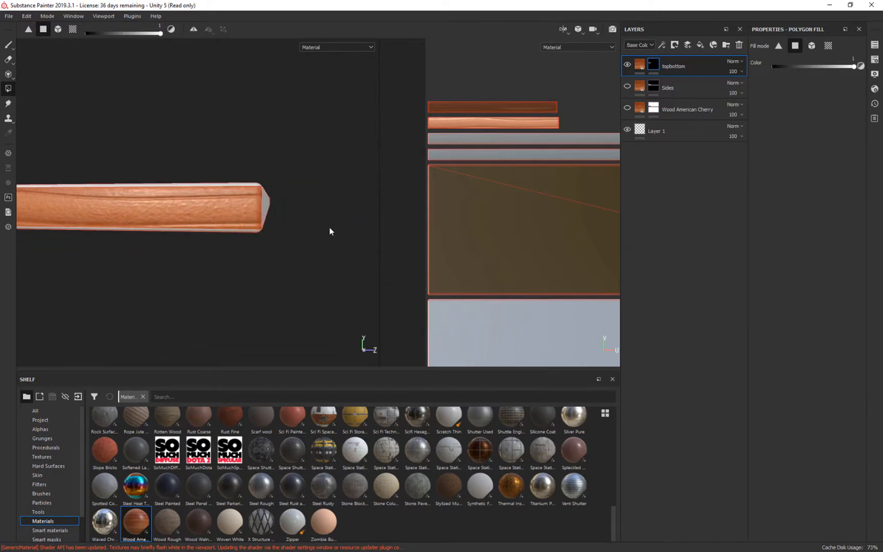
left_click_drag(365, 190, 335, 148, "alt")
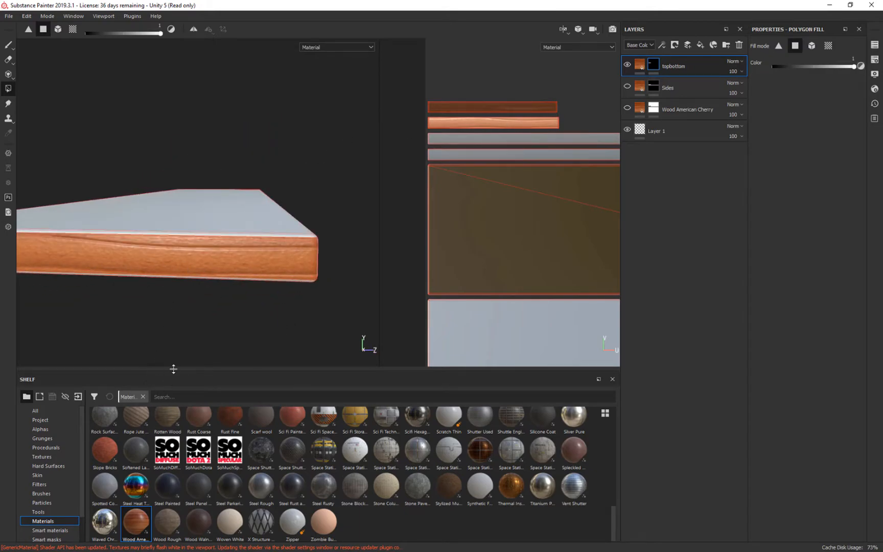
left_click(641, 65)
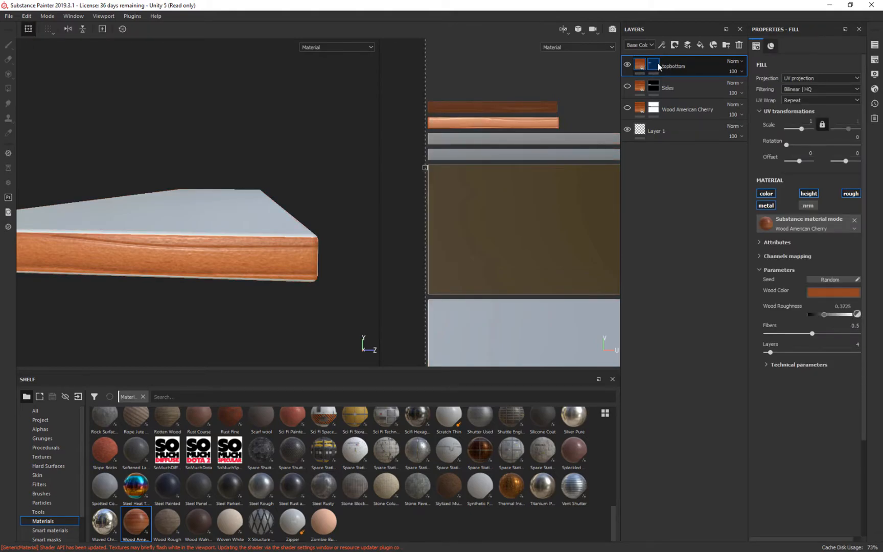
left_click(658, 63)
left_click(642, 65)
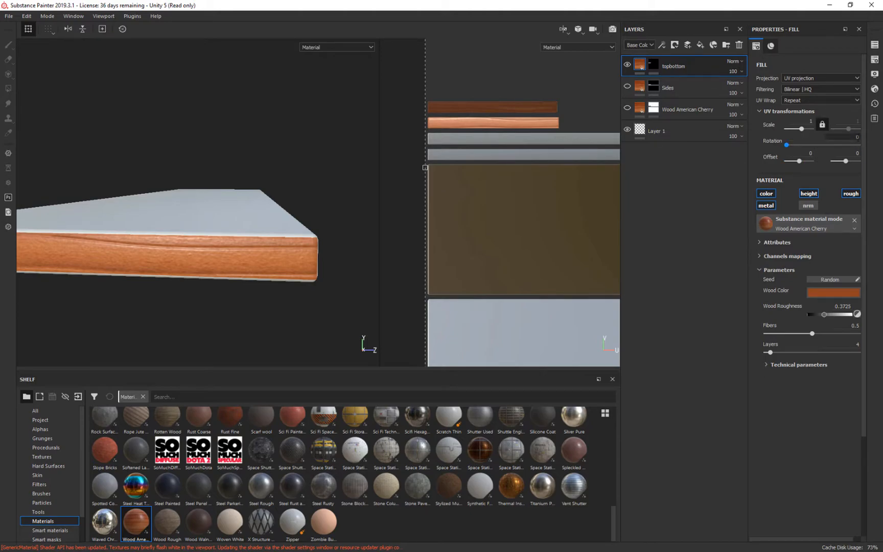
type("90")
key("Return")
Show the original Wood American Cherry layer again and compare its grain with the plank's short ends.
left_click_drag(296, 332, 587, 330, "alt")
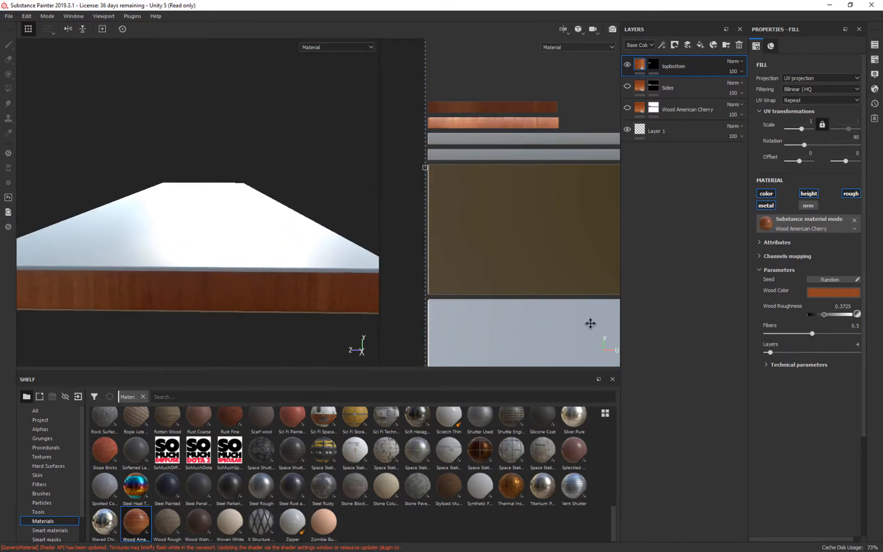
left_click(627, 108)
left_click_drag(392, 157, 366, 347, "alt")
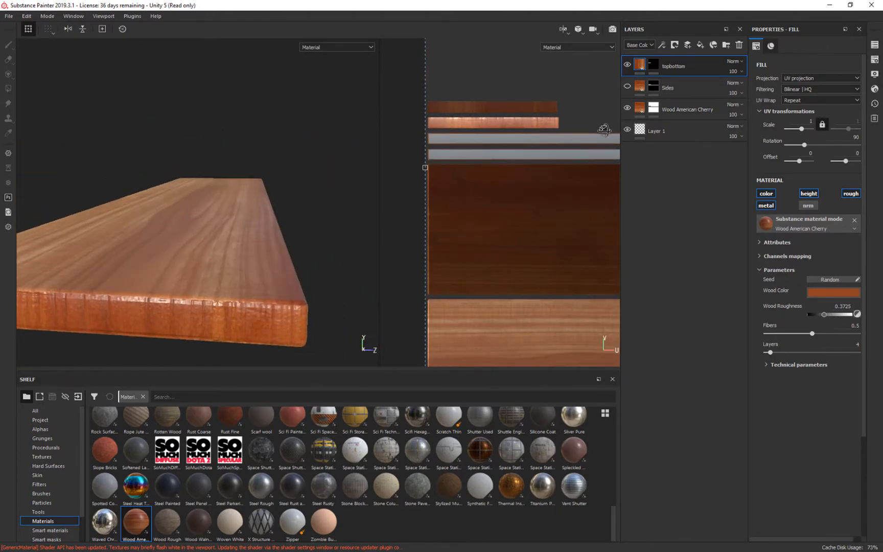
left_click_drag(345, 222, 356, 221, "alt")
right_click_drag(356, 222, 365, 133, "alt")
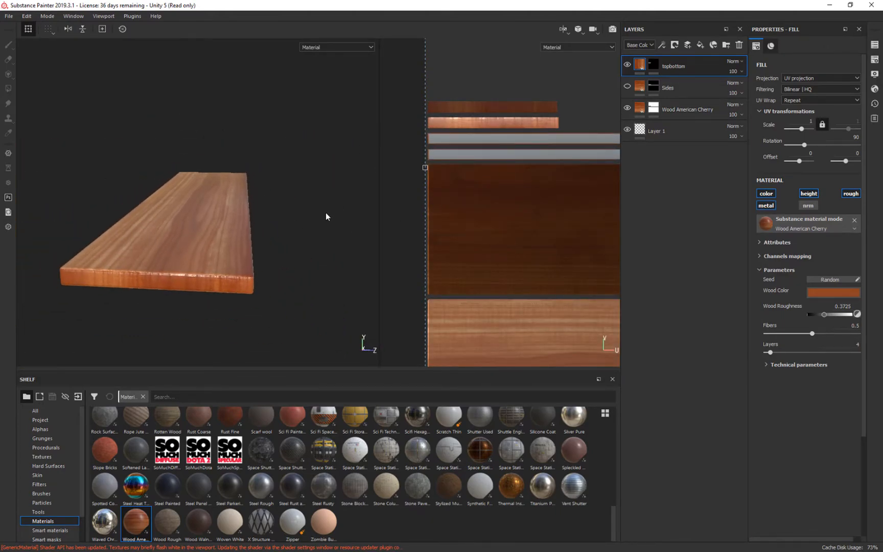
middle_click_drag(325, 213, 371, 193, "alt")
left_click_drag(370, 193, 369, 198, "alt")
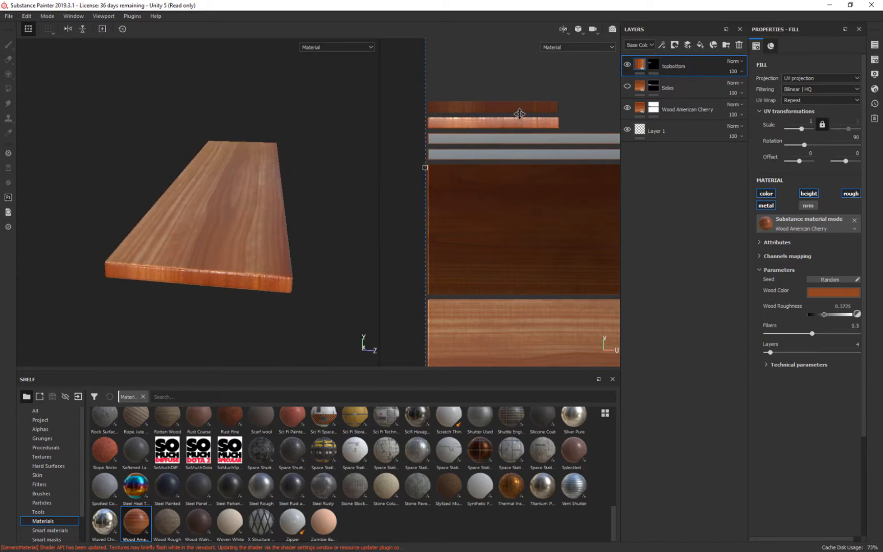
Transform the topbottom fill's projection in the UV view to scale -1 and -0.990523, rotation 270, and offset about 0.012 and 0.568.
left_click_drag(546, 203, 556, 200)
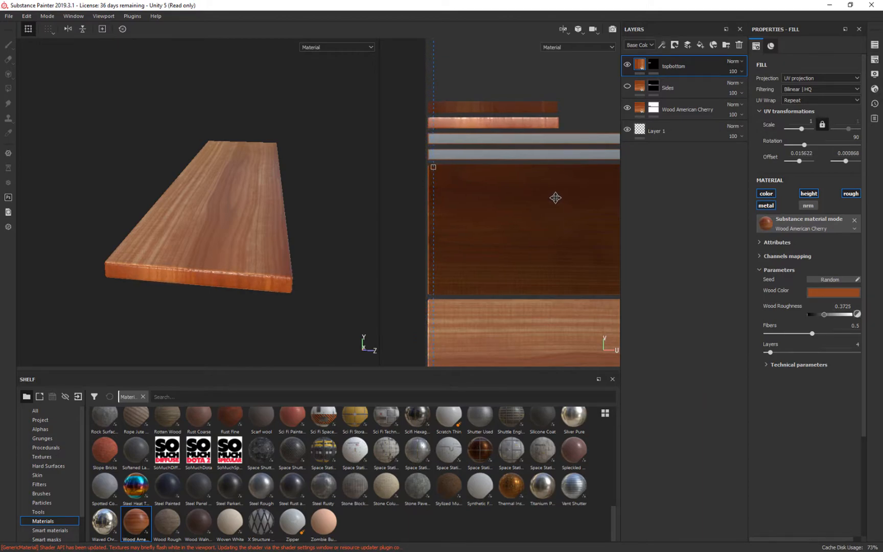
left_click_drag(433, 166, 504, 183)
left_click_drag(488, 176, 534, 75)
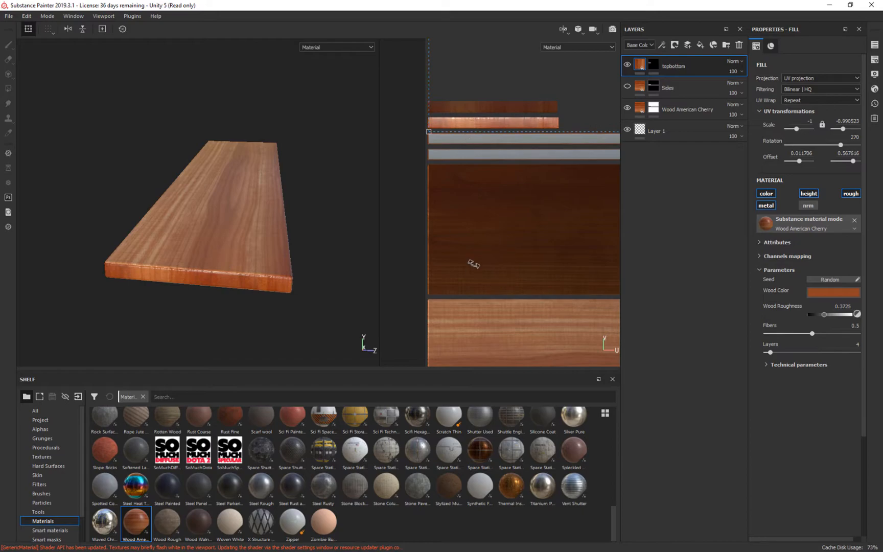
Undo the last offset changes of the topbottom fill's projection.
scroll(475, 264, "up", 3)
scroll(489, 264, "down", 6, "alt")
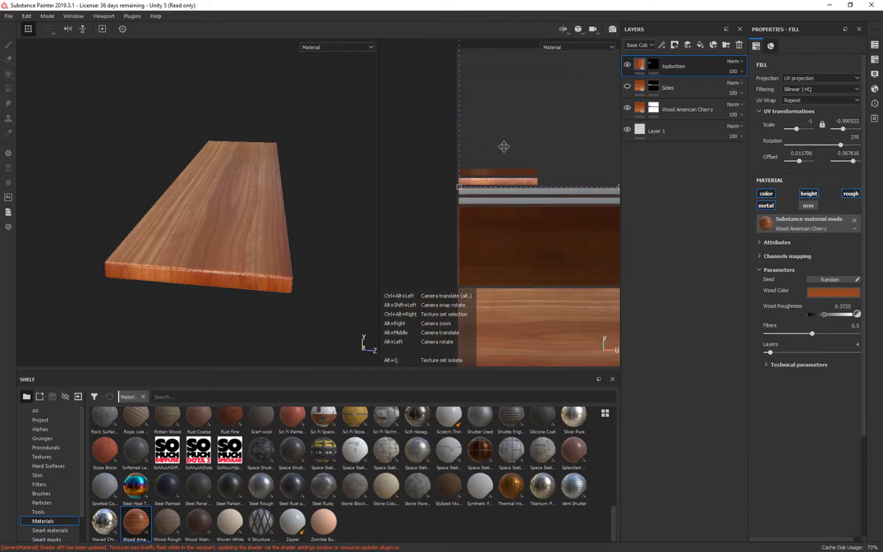
scroll(556, 229, "down", 5, "alt")
middle_click_drag(486, 191, 381, 197, "alt")
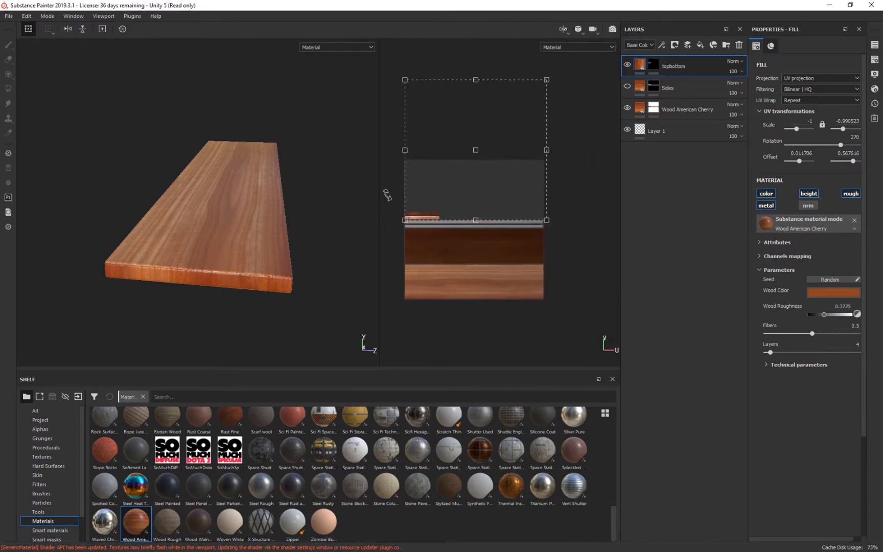
key("ctrl+z")
key("ctrl+z")
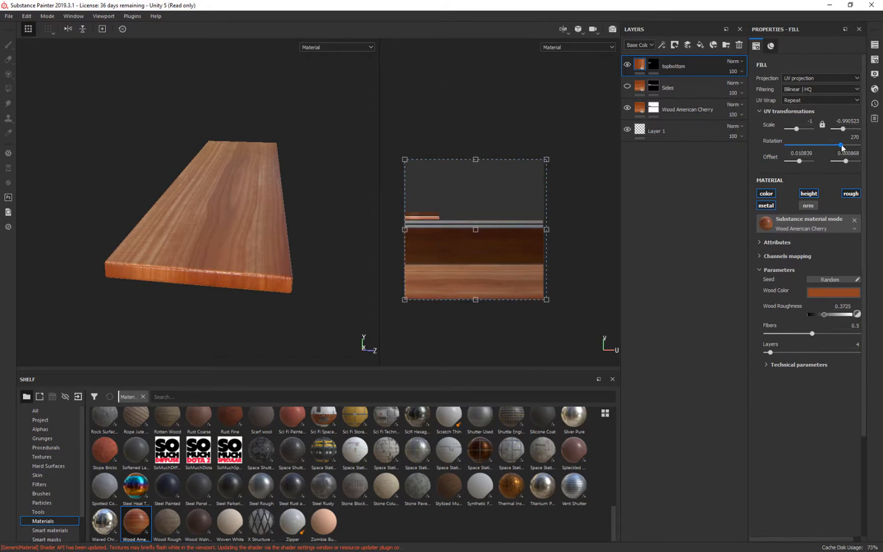
Try a 360 rotation on the topbottom fill, set it to 90, and move the projection to an offset of about -0.85 and 0.56.
mouse_move(841, 144)
left_mouse_down()
mouse_move(792, 145)
mouse_move(866, 161)
mouse_move(876, 144)
left_mouse_up()
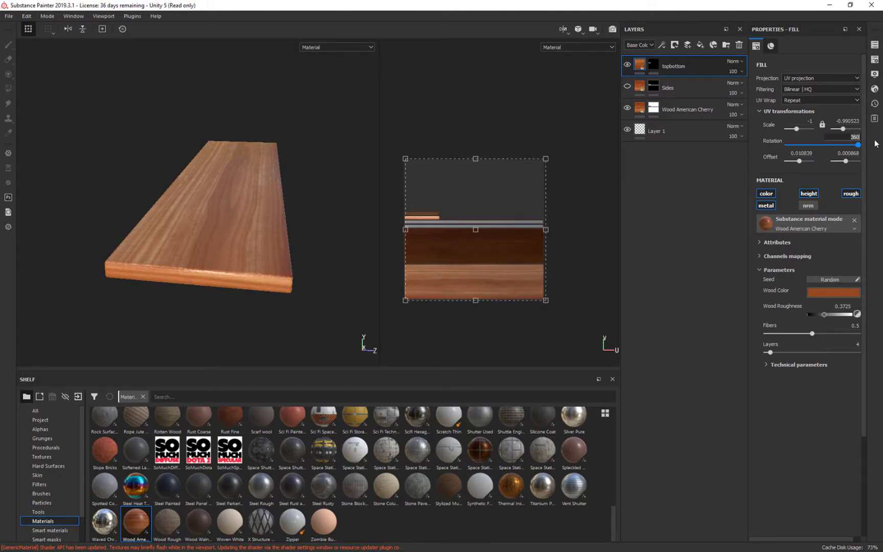
key("Return")
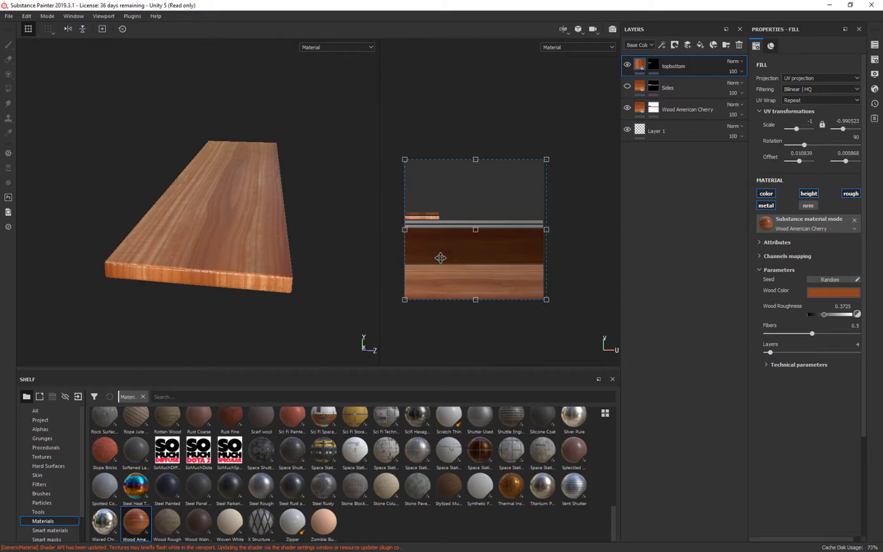
left_click_drag(430, 289, 308, 209)
left_click_drag(287, 246, 230, 301, "alt")
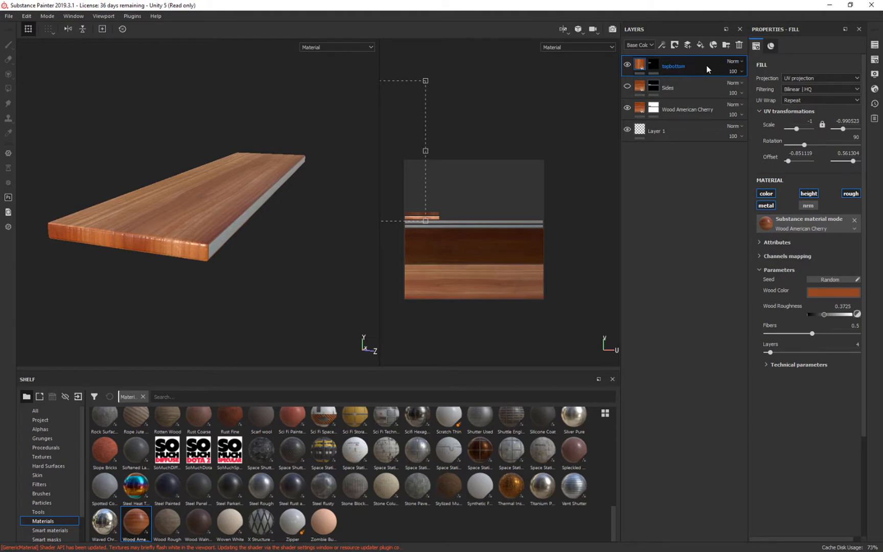
Try the Overlay, Lighten (Max), Screen and Linear dodge (Add) blend modes on the topbottom layer's base colour.
left_click(736, 62)
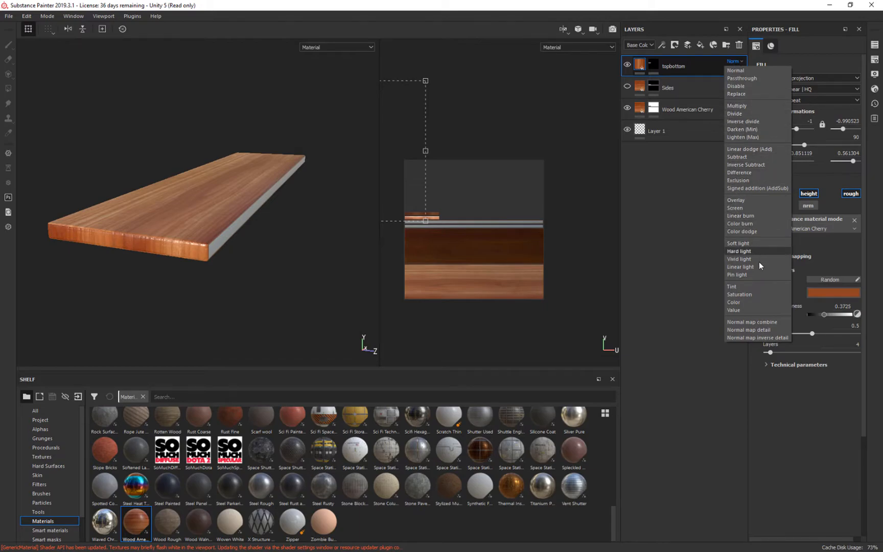
left_click(735, 200)
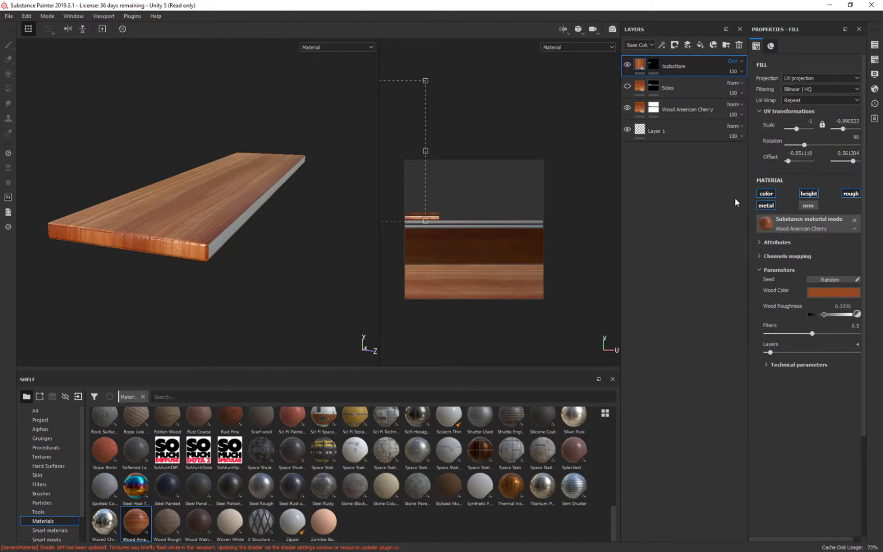
left_click(742, 61)
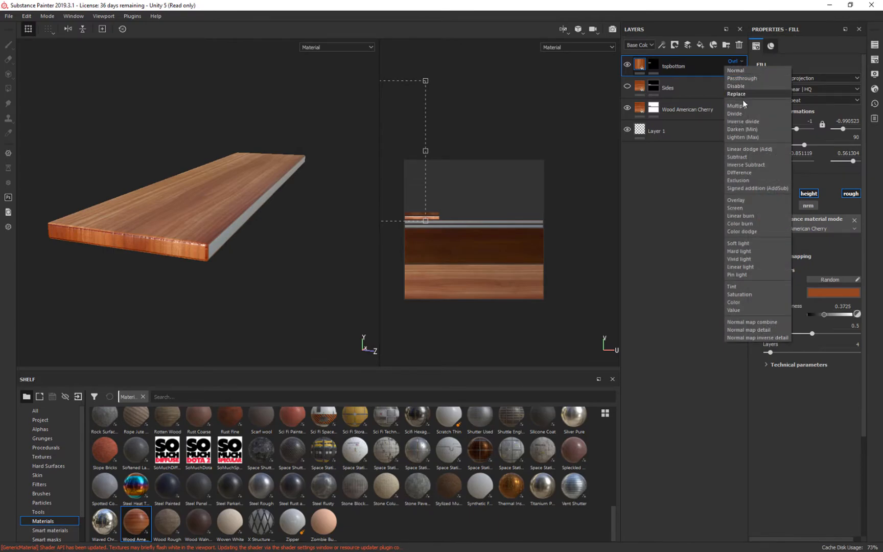
left_click(741, 137)
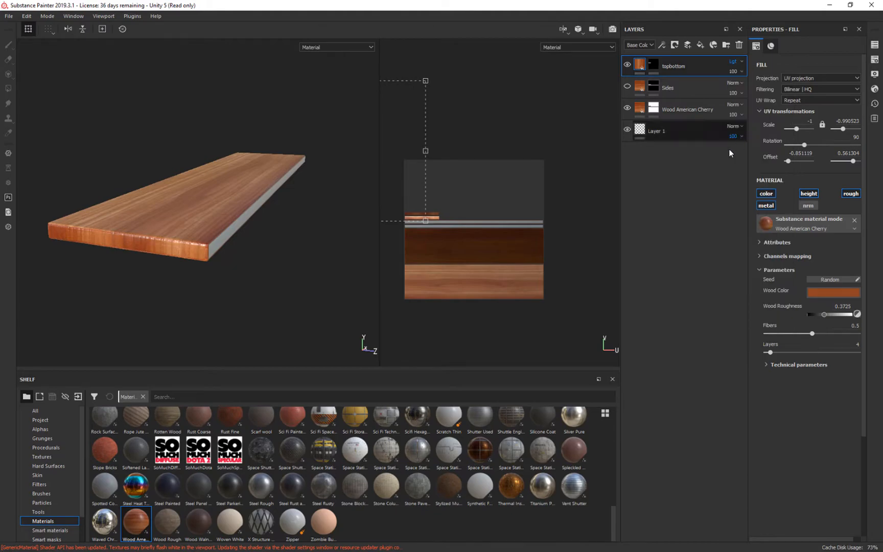
left_click_drag(361, 223, 278, 241, "alt")
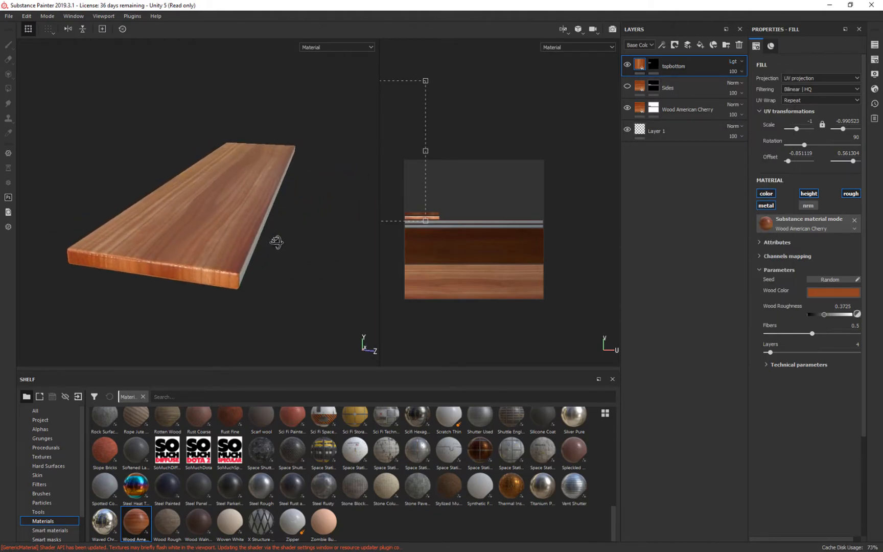
left_click(741, 62)
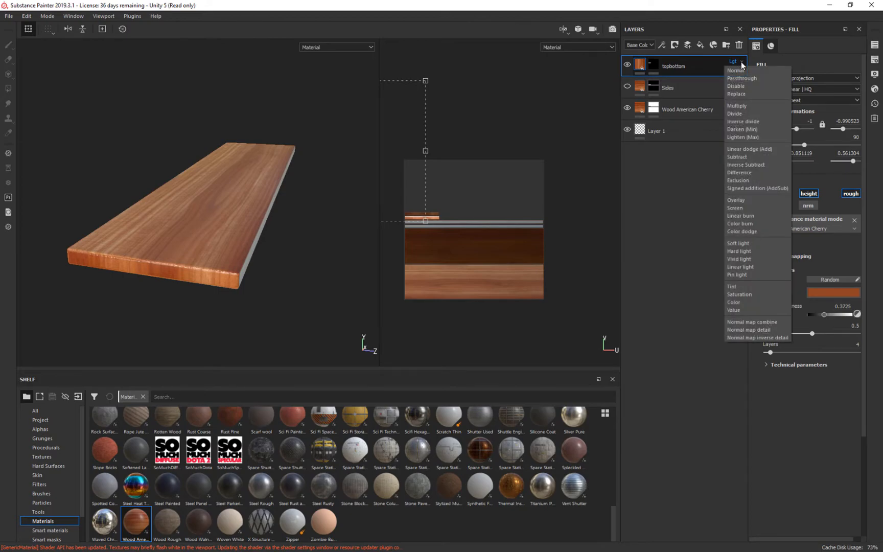
left_click(752, 209)
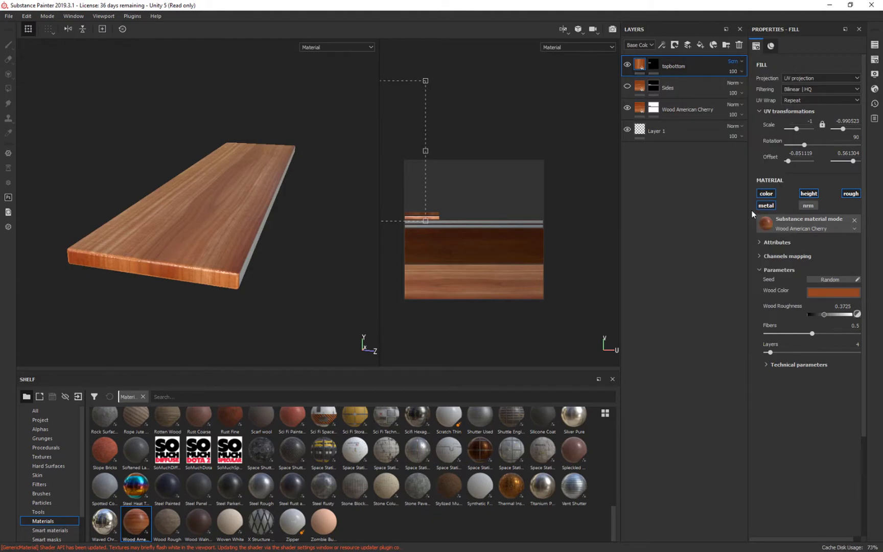
left_click(742, 61)
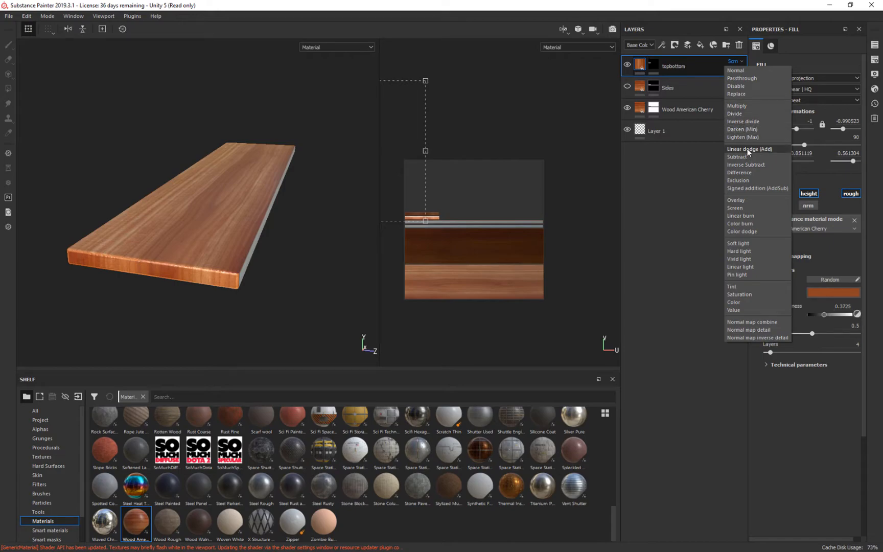
left_click(747, 149)
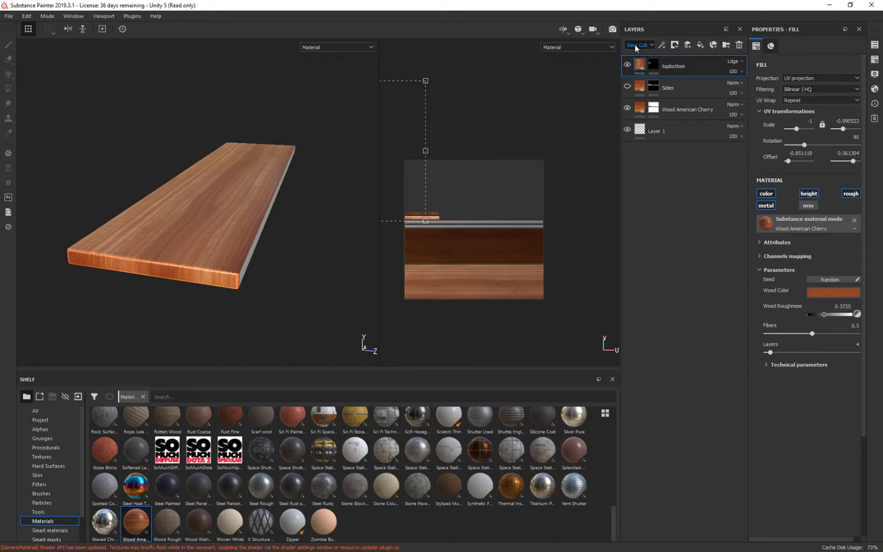
left_click(652, 46)
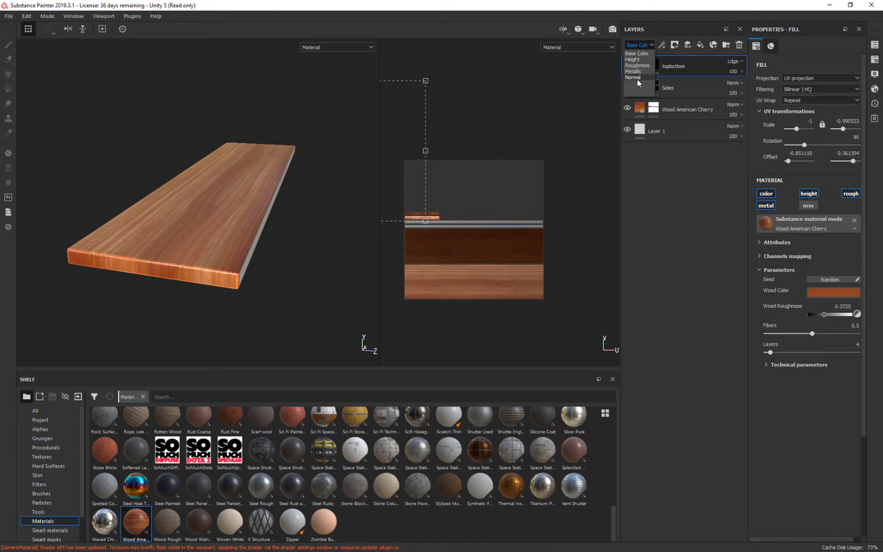
left_click(652, 46)
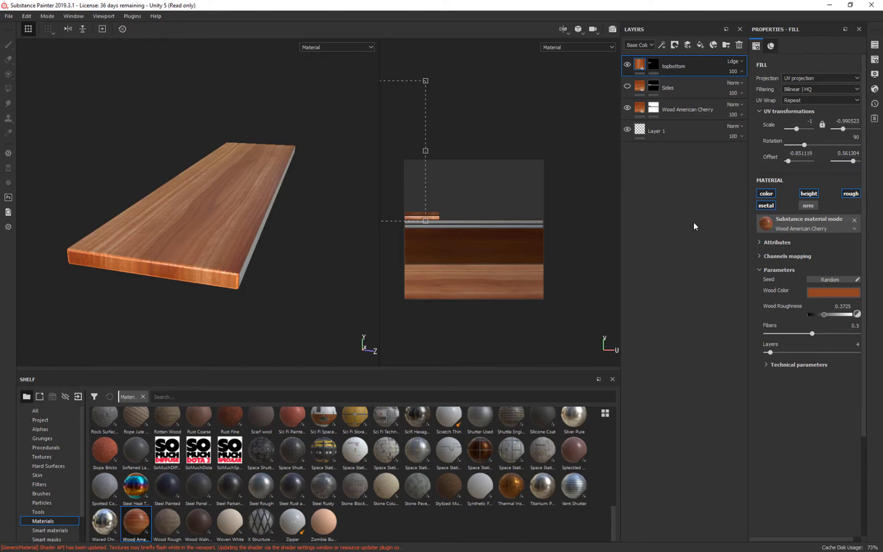
Create a layer folder, move the topbottom layer into it, and add a fill layer above topbottom inside the folder.
left_click(727, 45)
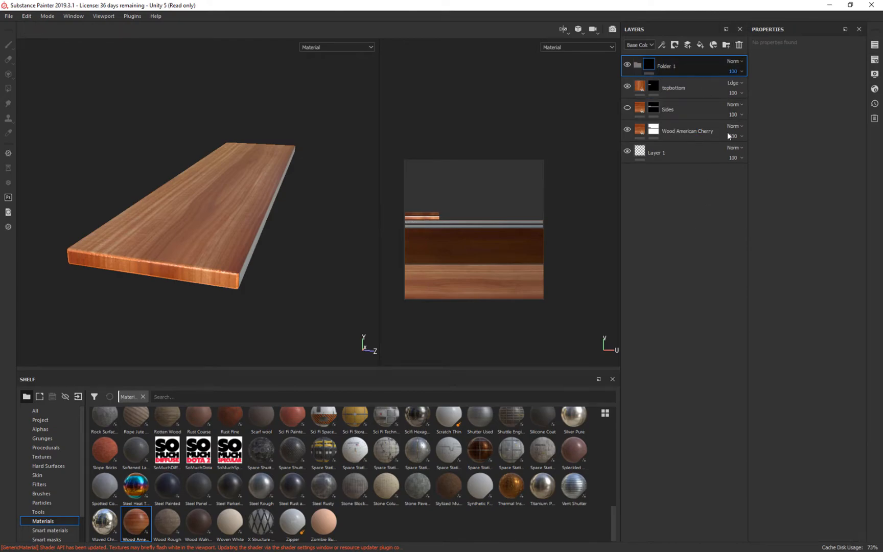
left_click_drag(674, 85, 704, 66)
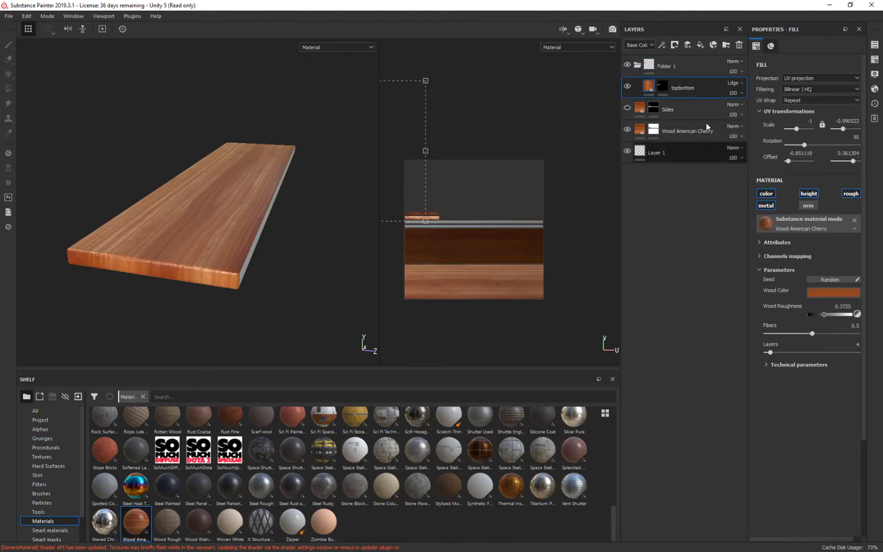
left_click(699, 45)
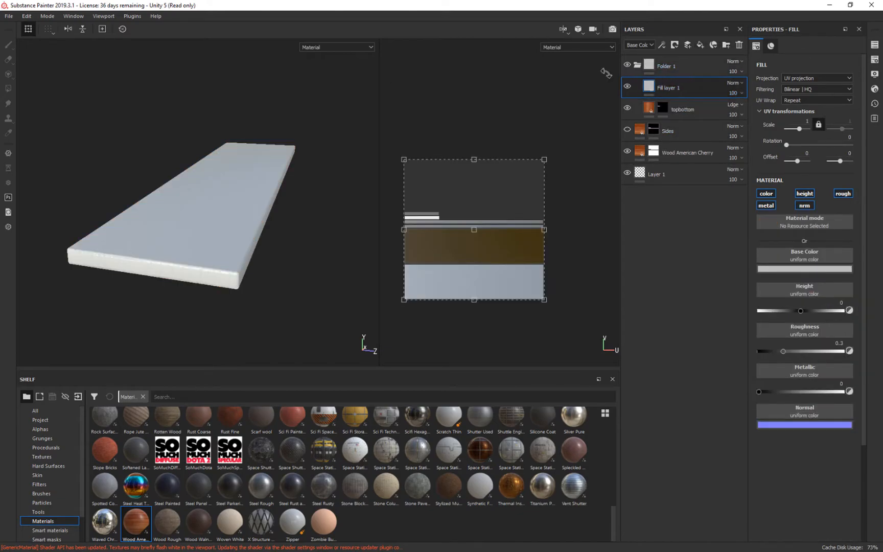
Set the new fill layer's base colour to a light orange-yellow.
left_click_drag(303, 224, 295, 187, "alt")
right_click_drag(295, 187, 317, 305, "alt")
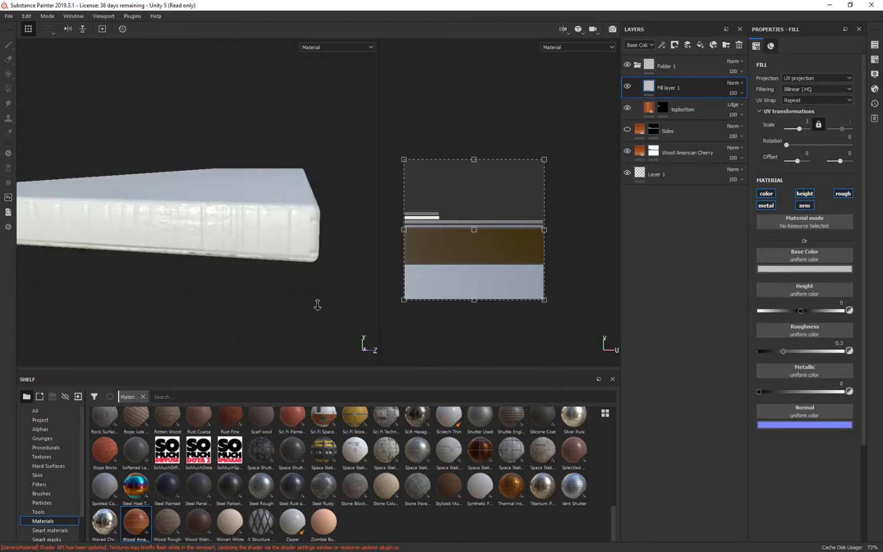
left_click_drag(327, 174, 327, 164, "alt")
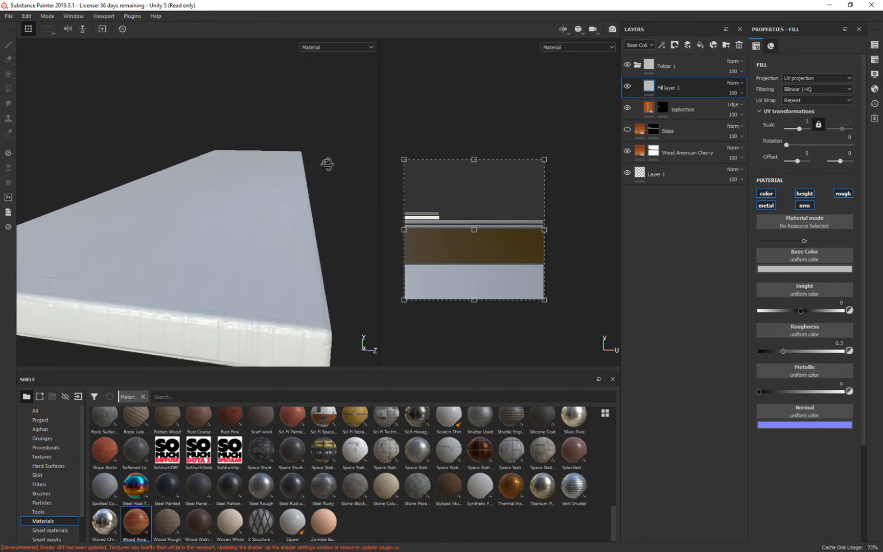
right_click_drag(354, 258, 333, 185, "alt")
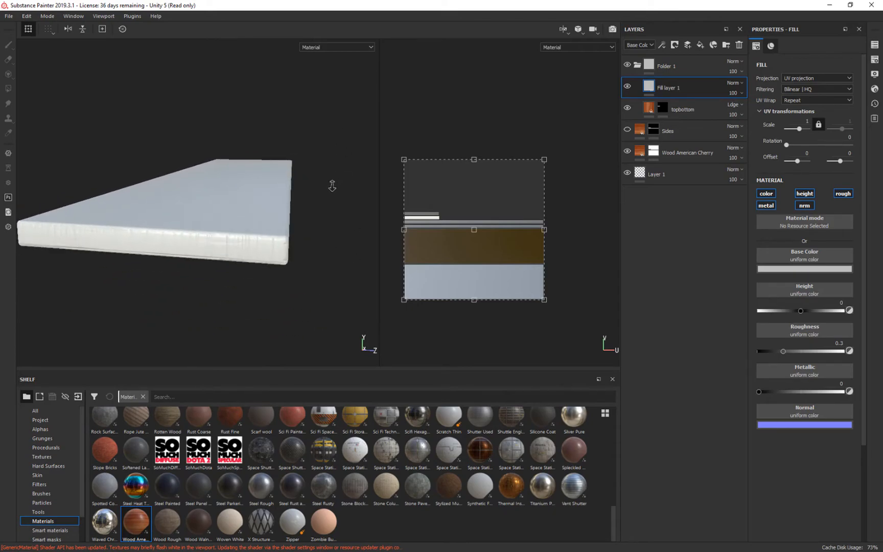
left_click_drag(357, 144, 358, 145, "alt")
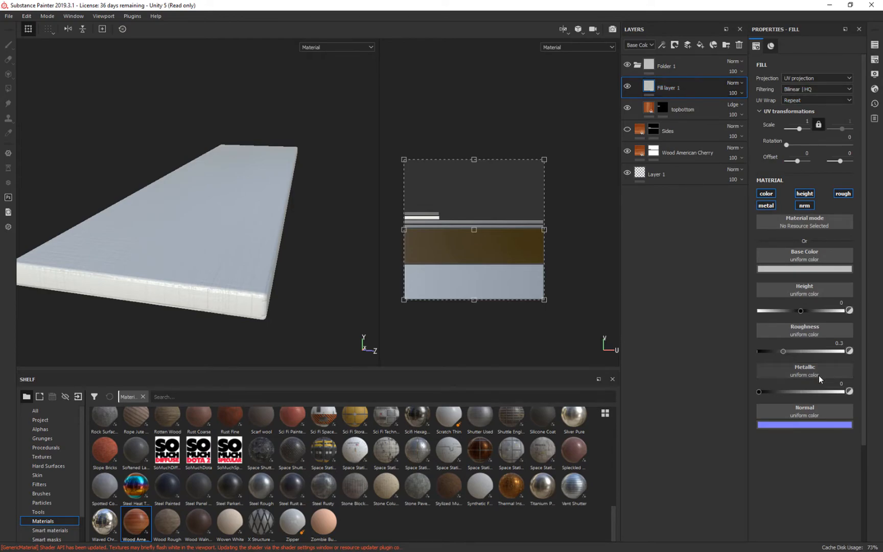
left_click(804, 269)
left_click(821, 300)
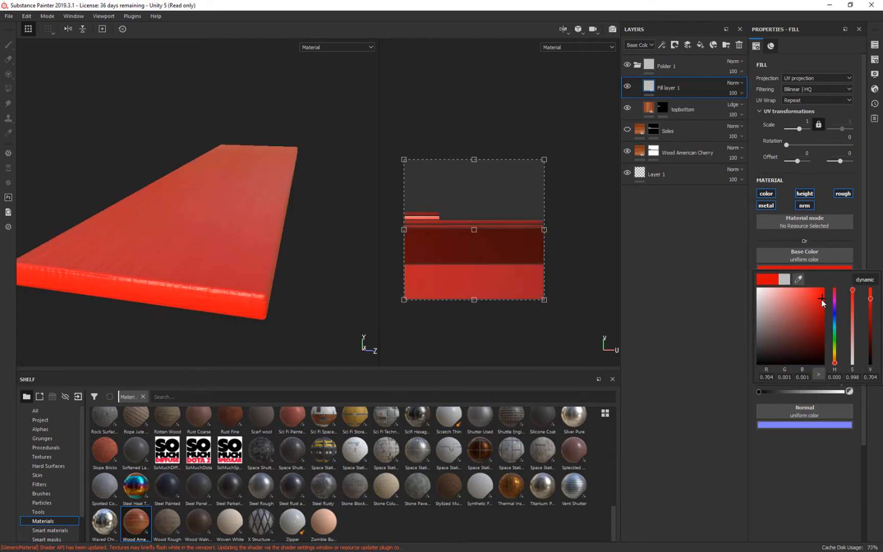
left_click(816, 303)
left_click_drag(835, 362, 836, 359)
left_click_drag(817, 319, 799, 293)
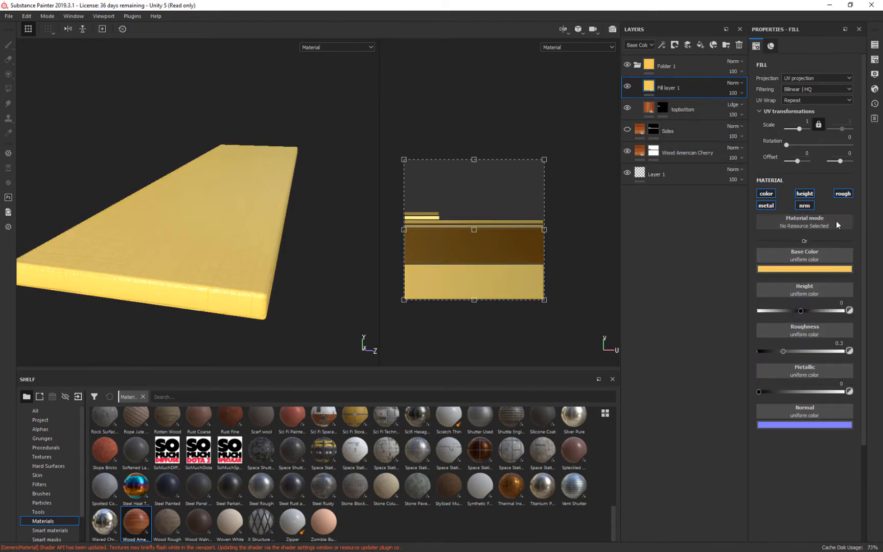
Set the yellow fill layer's blend mode to Overlay and return the topbottom layer to Normal.
left_click(734, 82)
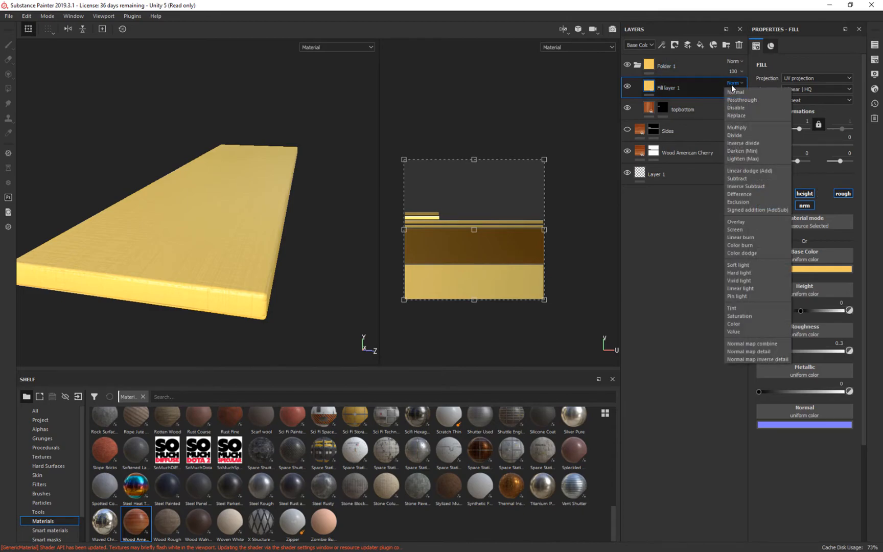
left_click(736, 221)
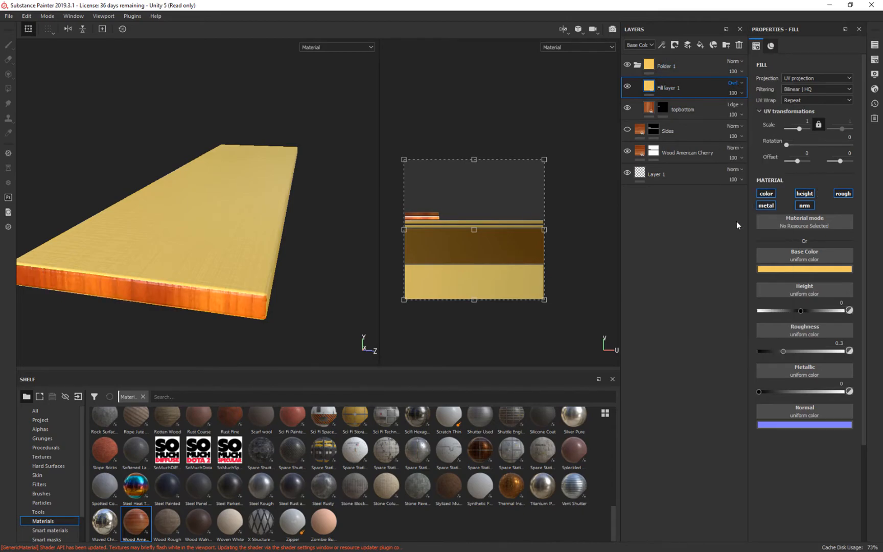
left_click(735, 105)
left_click(747, 113)
Add a black mask to the yellow fill layer and paste a copy of the topbottom layer's mask into it.
mouse_move(343, 290)
left_mouse_down("alt")
mouse_move(343, 266)
mouse_move(347, 274)
left_mouse_up("alt")
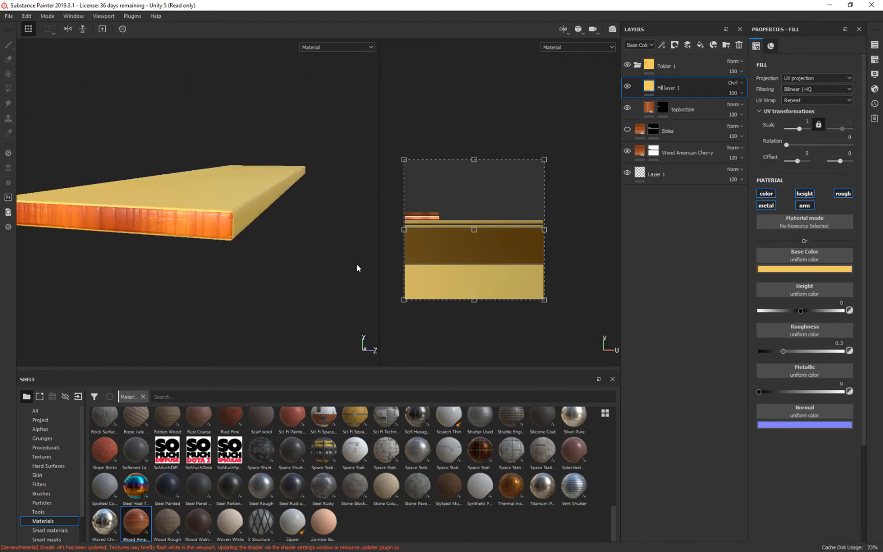
left_click(663, 110)
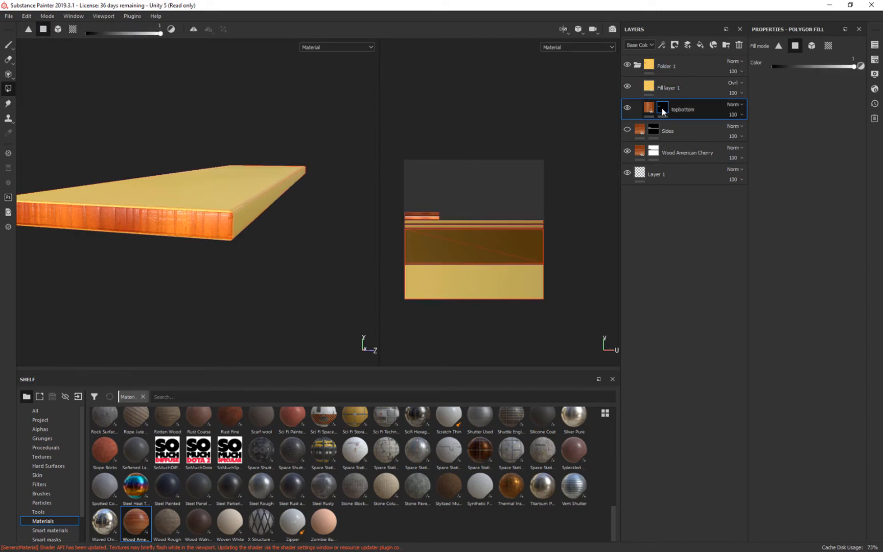
right_click(662, 109)
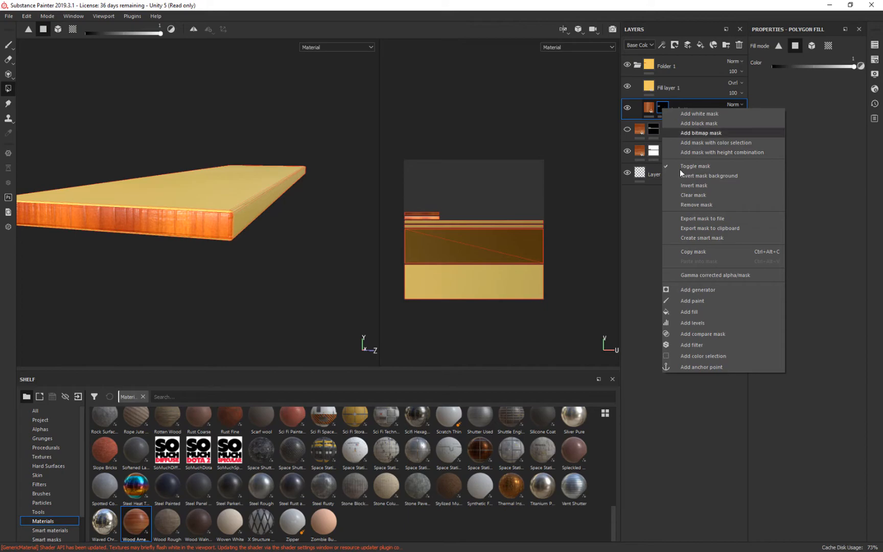
left_click(703, 251)
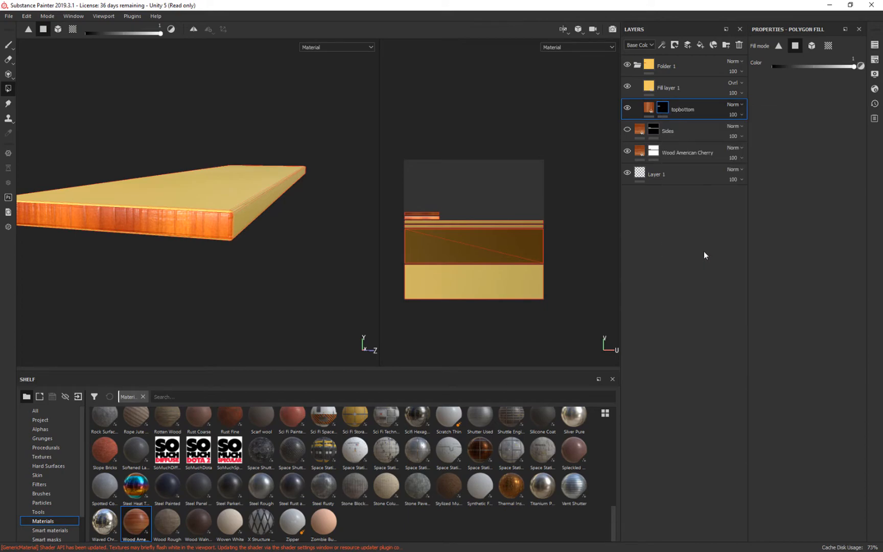
left_click(668, 89)
right_click(668, 89)
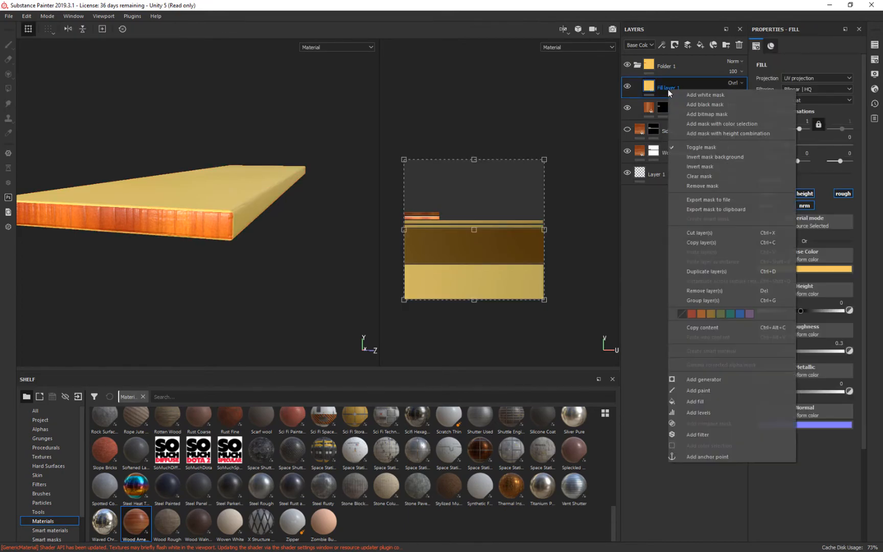
left_click(676, 45)
left_click(685, 63)
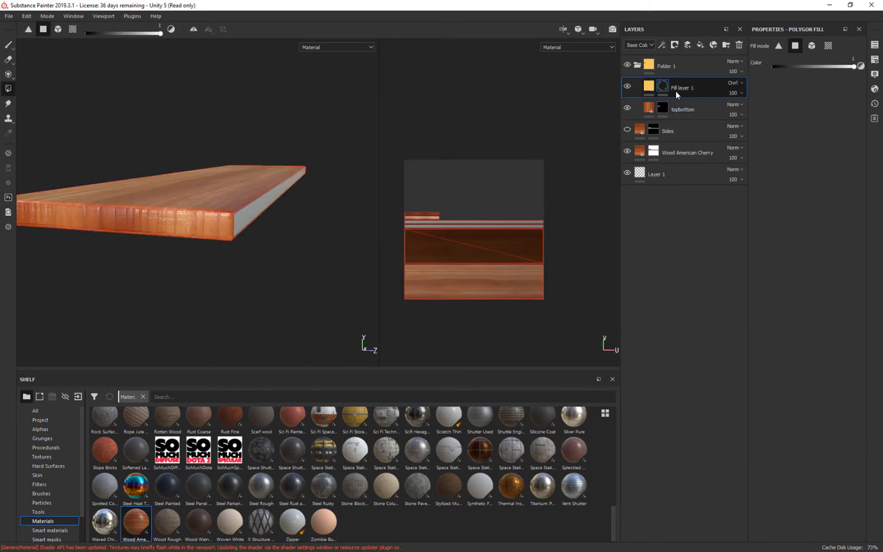
right_click(667, 86)
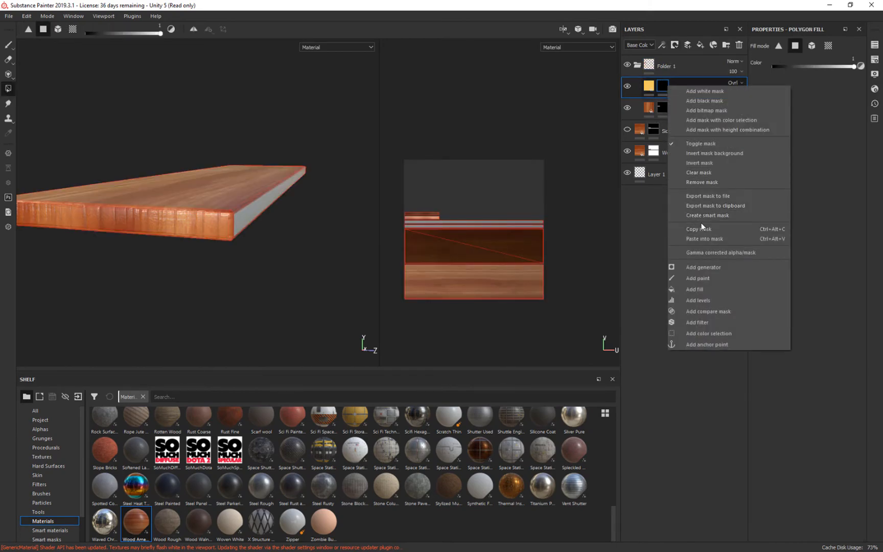
left_click(704, 238)
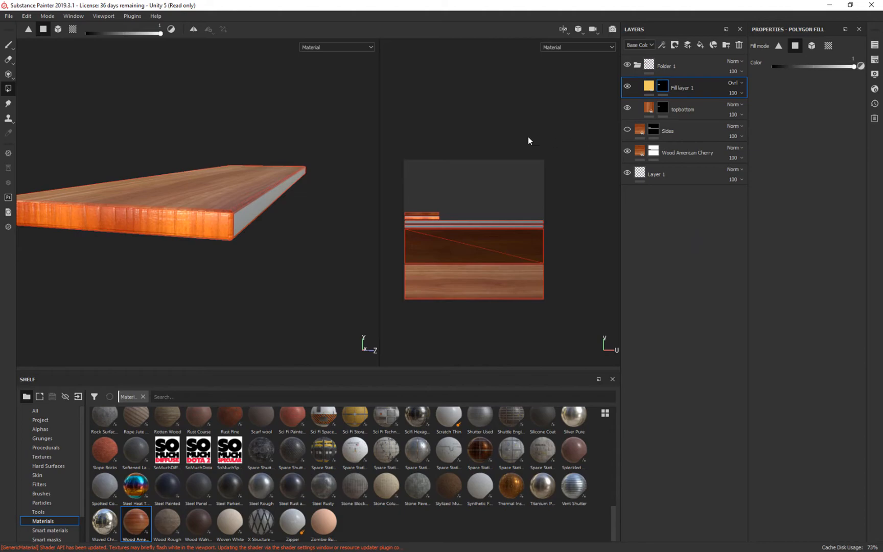
Change the masked yellow fill layer's blend mode to Screen.
left_click_drag(332, 186, 315, 211, "alt")
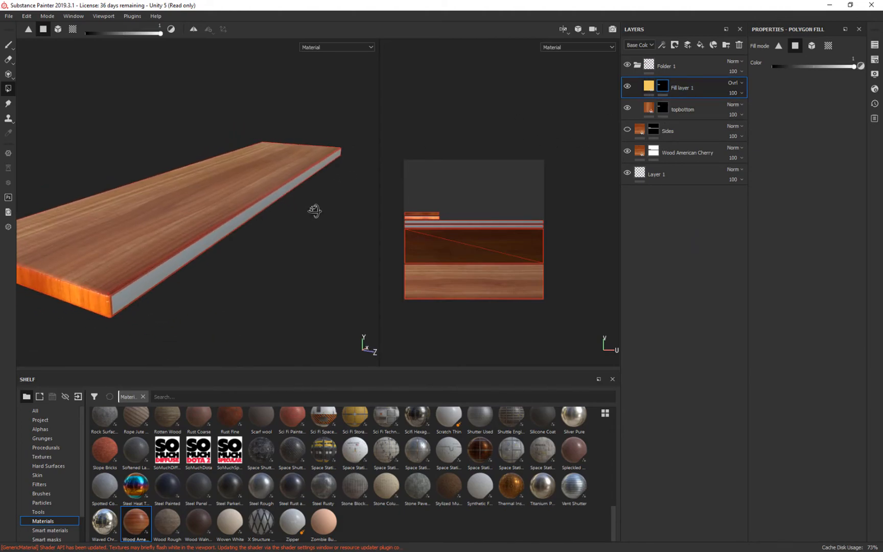
left_click_drag(134, 311, 145, 265, "alt")
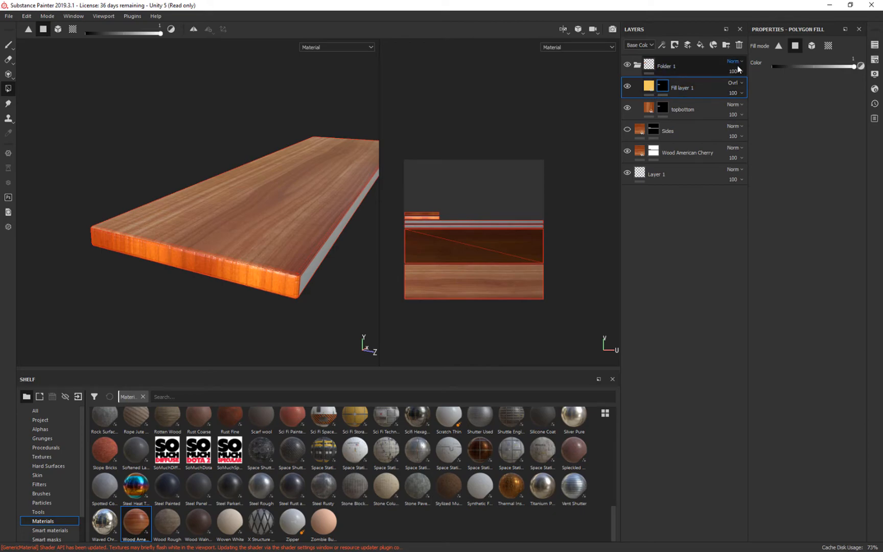
left_click(735, 83)
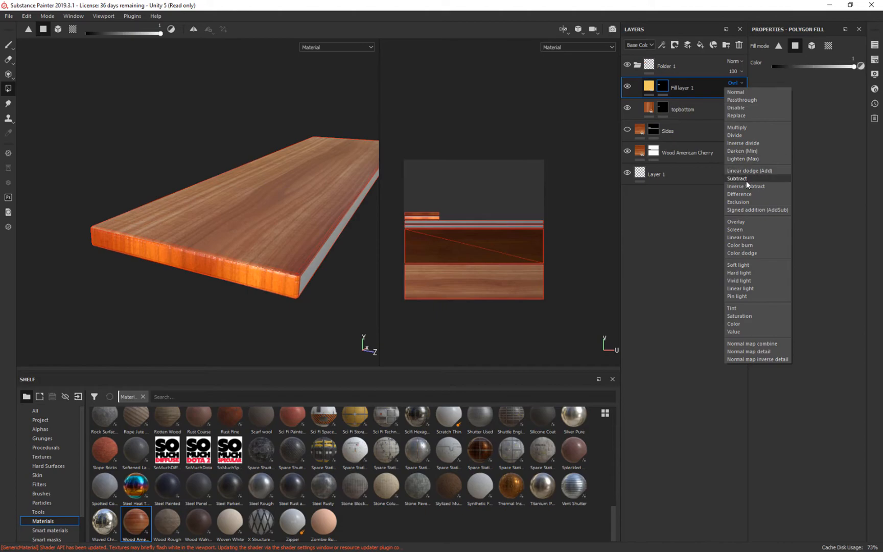
left_click(736, 230)
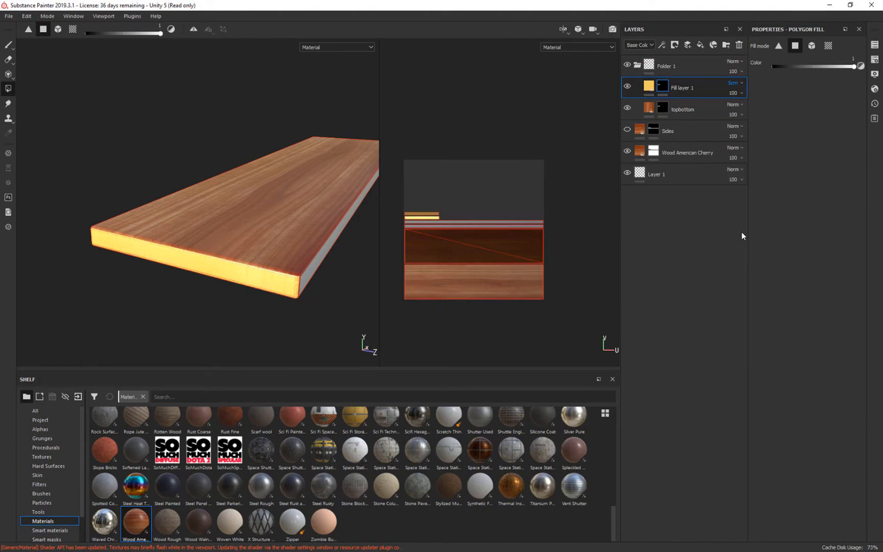
Lower the masked yellow fill layer's opacity to 23 and switch from Polygon Fill to the Paint tool.
left_click(741, 93)
left_click_drag(767, 107, 736, 115)
left_click_drag(268, 296, 581, 237, "alt")
left_click_drag(342, 240, 288, 294, "alt")
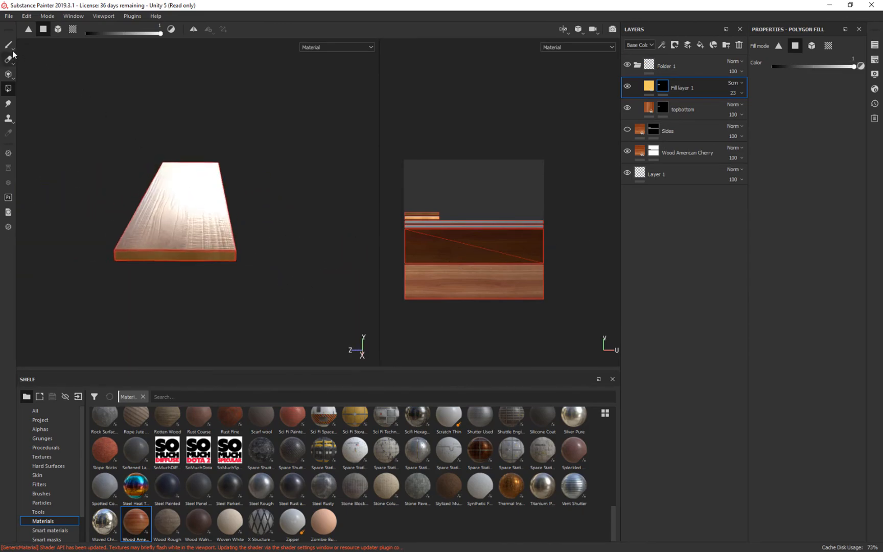
left_click(8, 45)
mouse_move(237, 167)
left_mouse_down("alt")
mouse_move(568, 189)
mouse_move(325, 245)
left_mouse_up("alt")
mouse_move(335, 245)
right_mouse_down("shift")
mouse_move(313, 251)
mouse_move(333, 258)
right_mouse_up("shift")
mouse_move(334, 258)
left_mouse_down("alt")
mouse_move(312, 253)
mouse_move(320, 252)
left_mouse_up("alt")
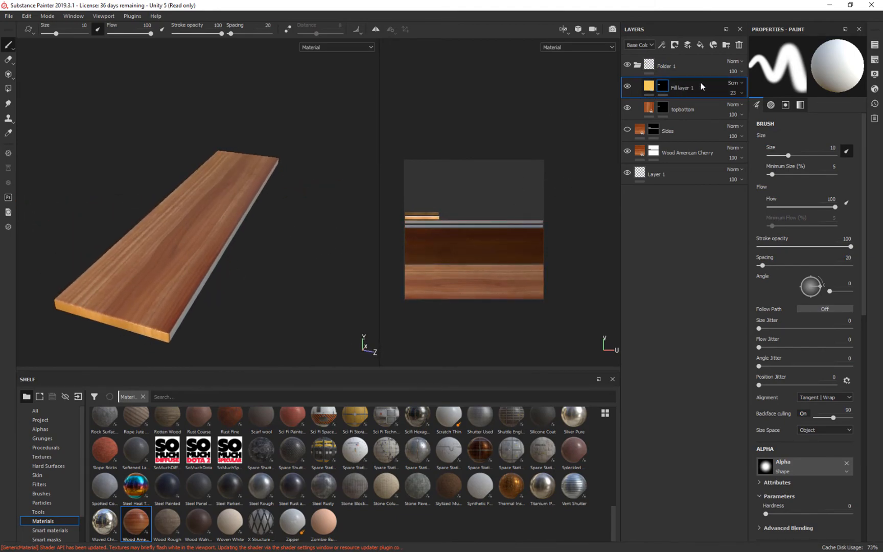
Try the Overlay and Linear dodge (Add) blend modes on the yellow fill layer.
left_click(740, 88)
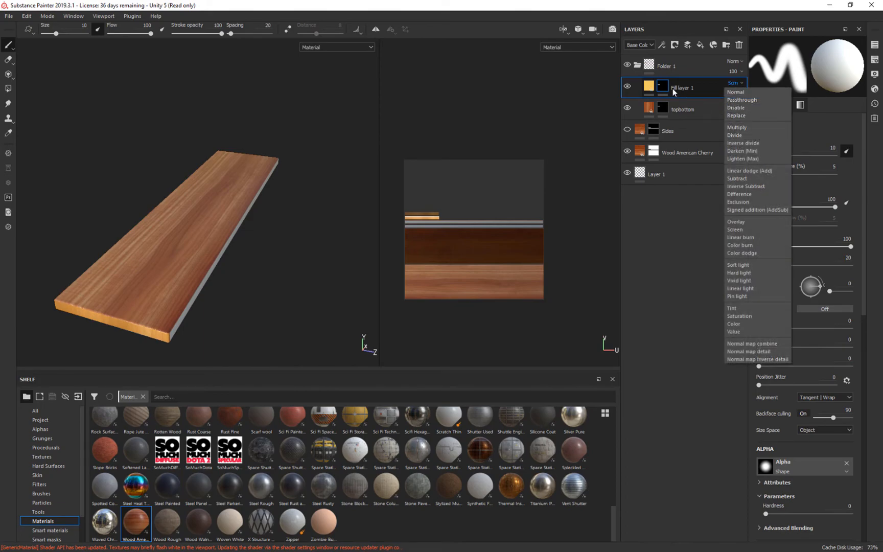
left_click(577, 95)
left_click(738, 83)
left_click(745, 222)
left_click_drag(297, 284, 279, 268, "alt")
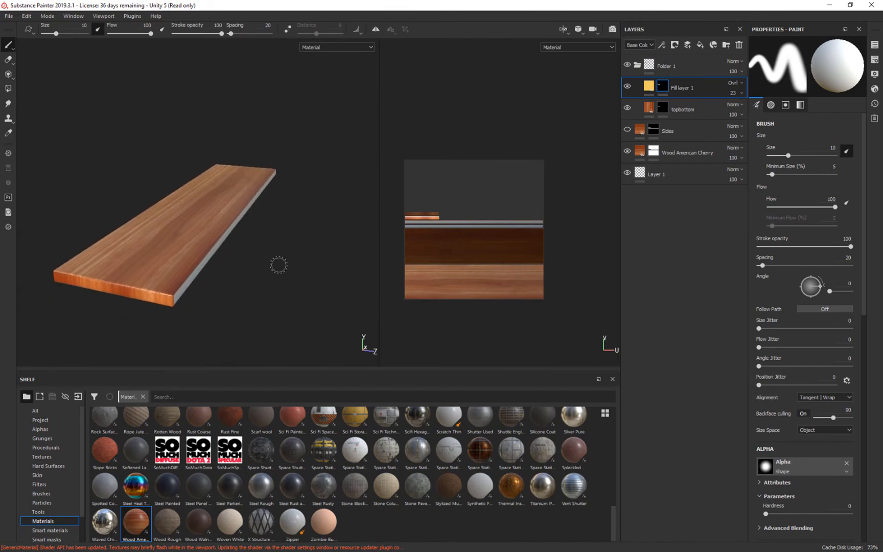
left_click(732, 82)
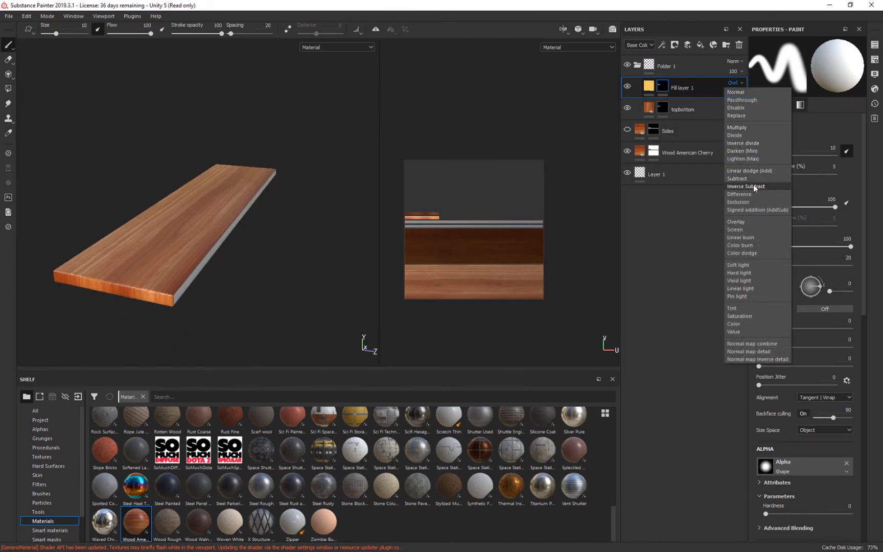
left_click(759, 172)
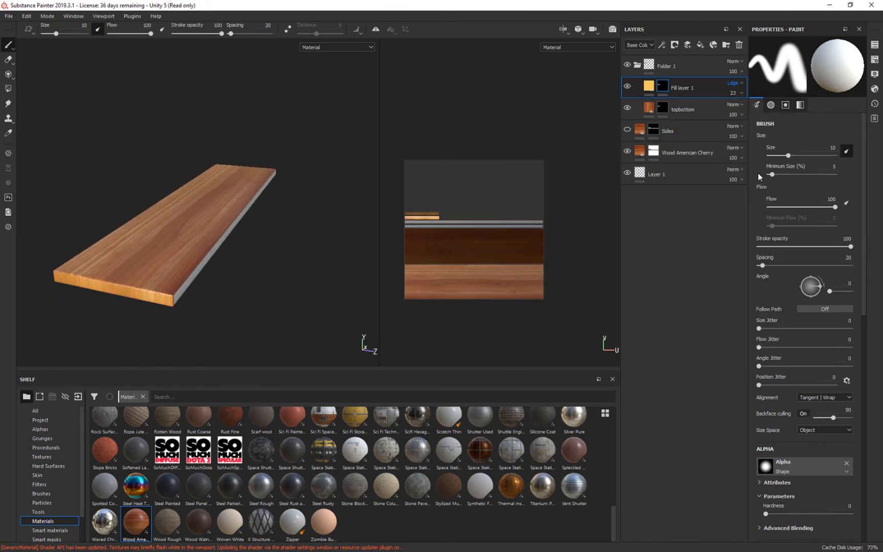
Compare further blend modes on the yellow fill layer and set it to Signed addition (AddSub).
left_click(735, 84)
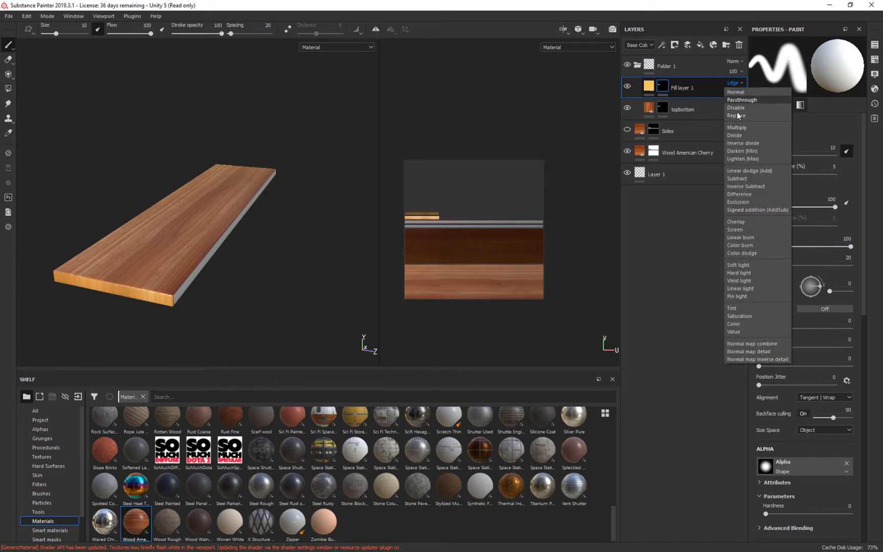
left_click(740, 178)
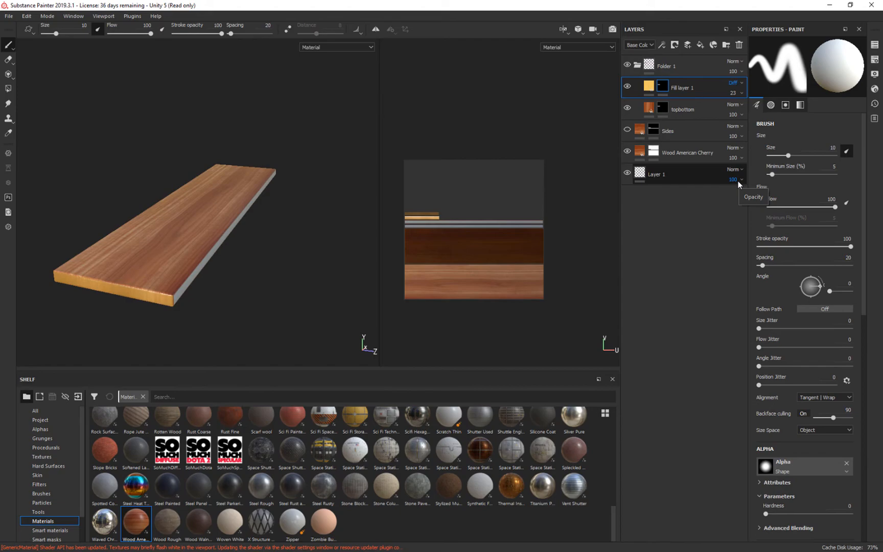
key("Down")
key("Down")
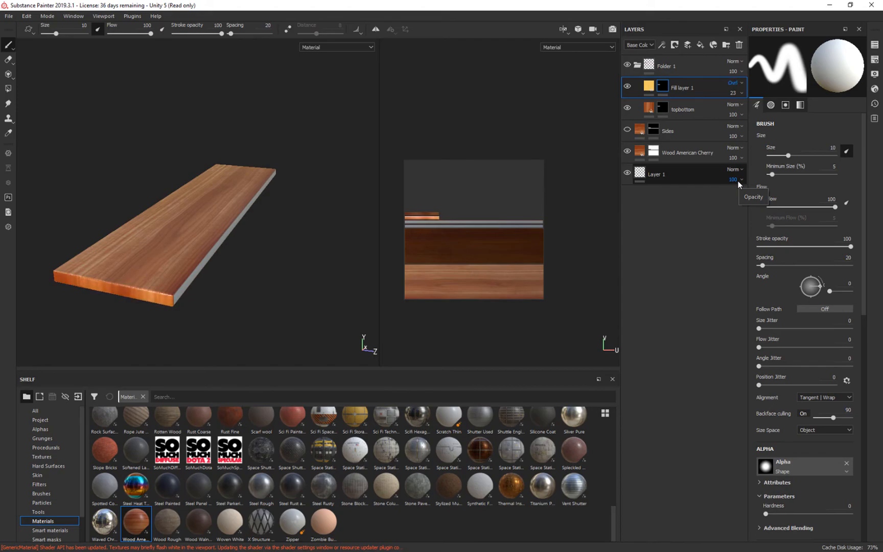
key("Down")
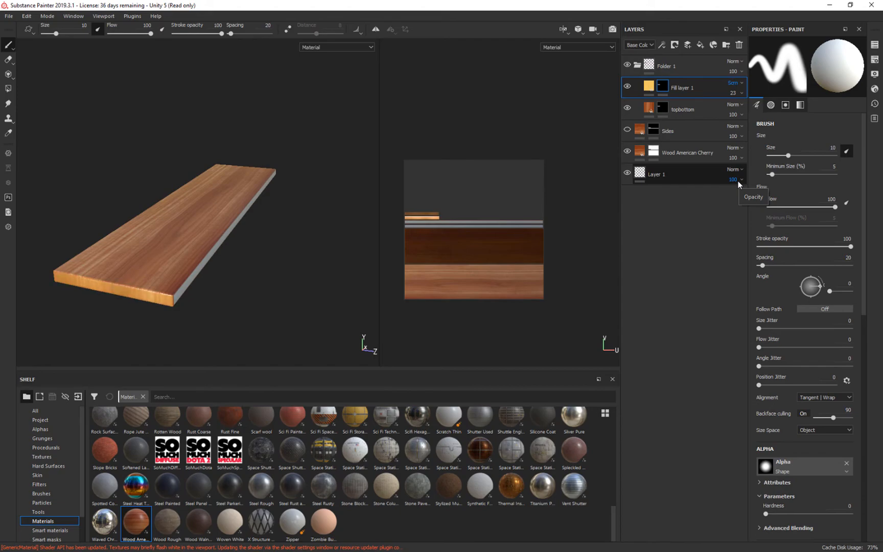
key("Down")
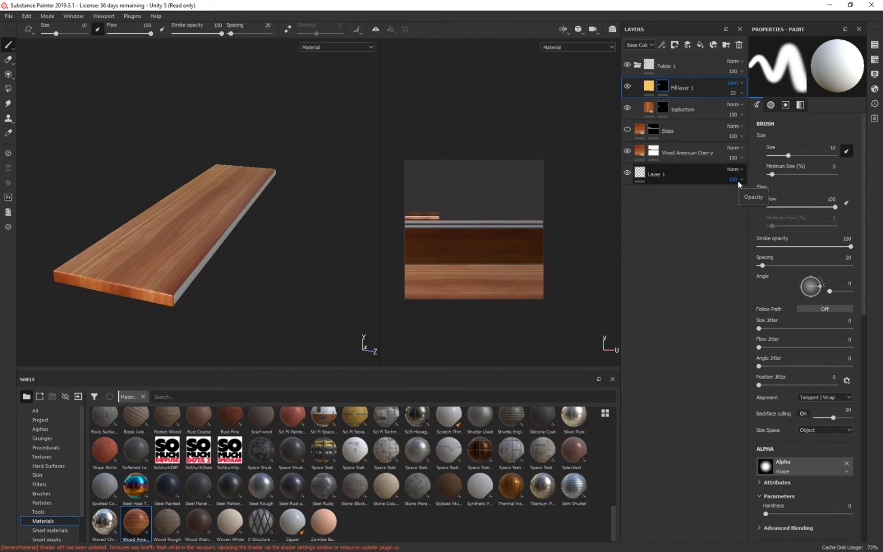
key("Up")
key("Up")
key("Up")
key("Up")
key("Up")
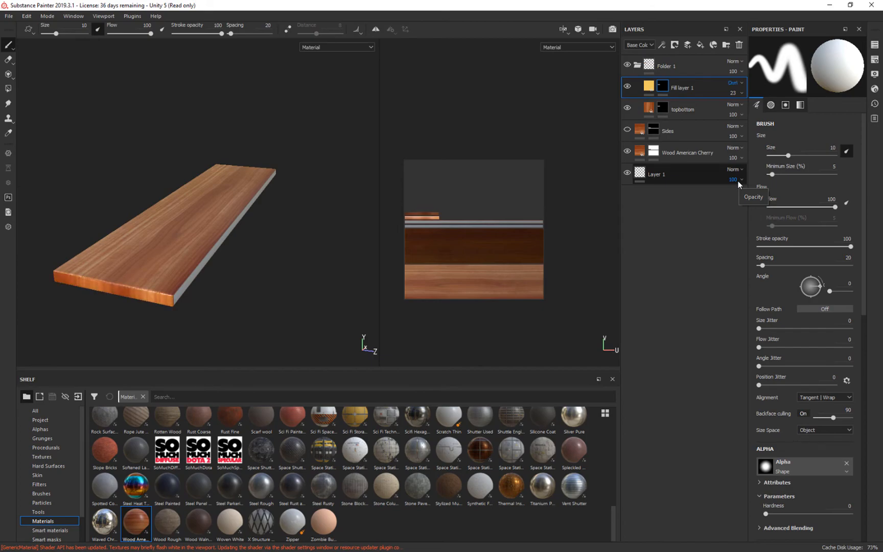
key("Down")
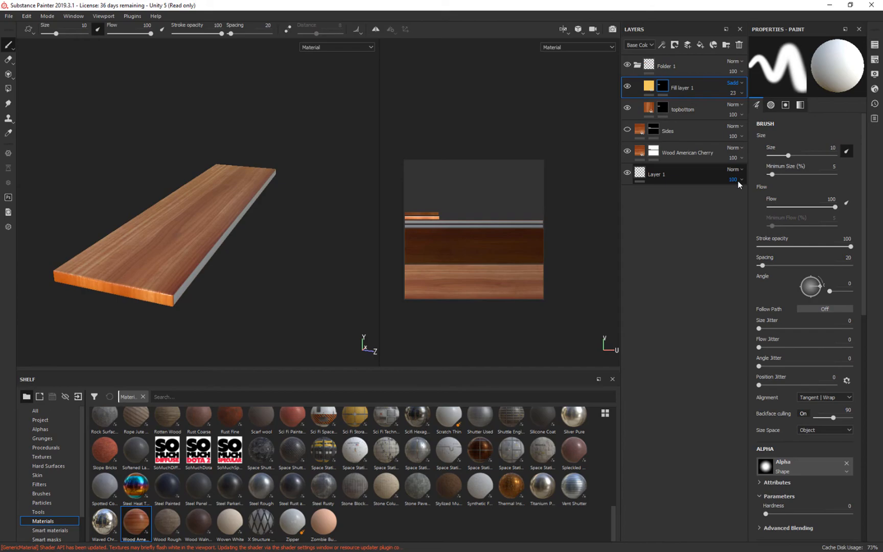
left_click(734, 84)
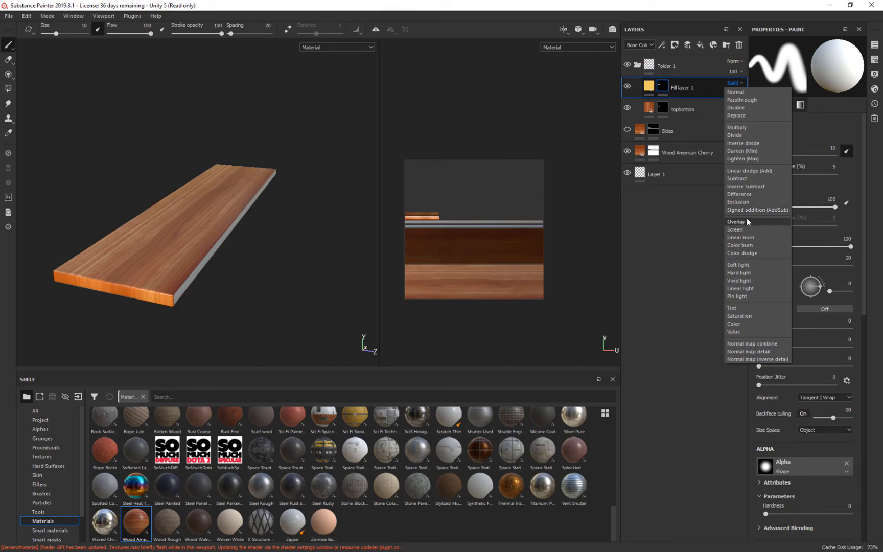
left_click(285, 289)
mouse_move(305, 264)
left_mouse_down("alt")
mouse_move(102, 258)
mouse_move(357, 254)
mouse_move(311, 253)
mouse_move(348, 238)
left_mouse_up("alt")
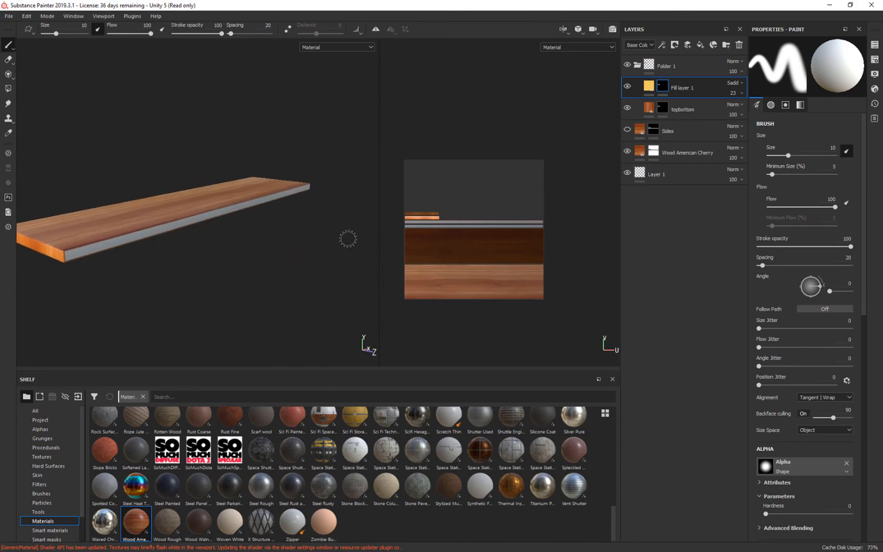
Collapse Folder 1 and make the Sides layer visible.
left_click(639, 66)
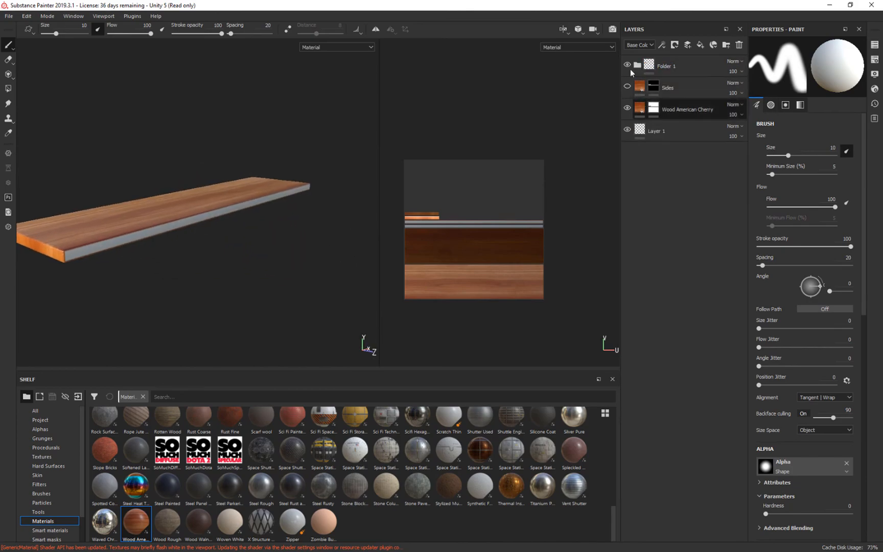
left_click(626, 87)
left_click_drag(222, 279, 220, 255, "alt")
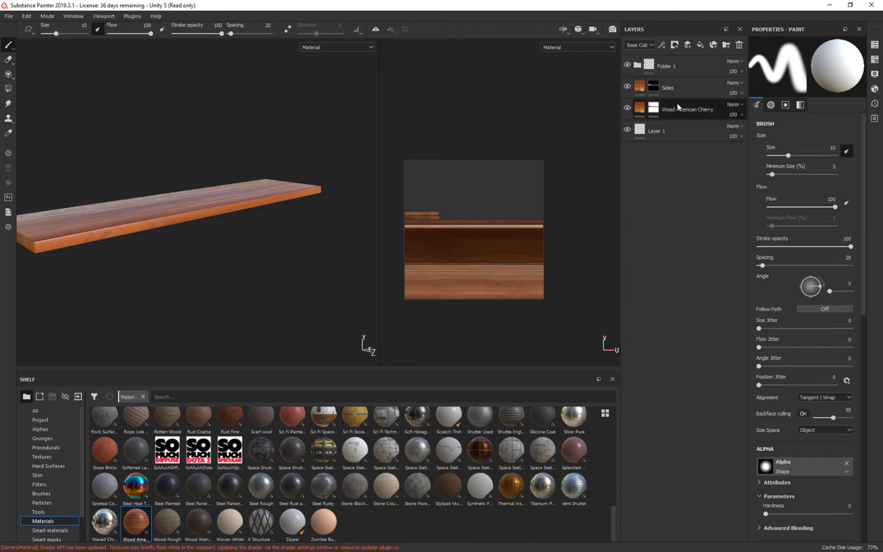
left_click(641, 112)
left_click_drag(517, 285, 489, 257)
key("ctrl+z")
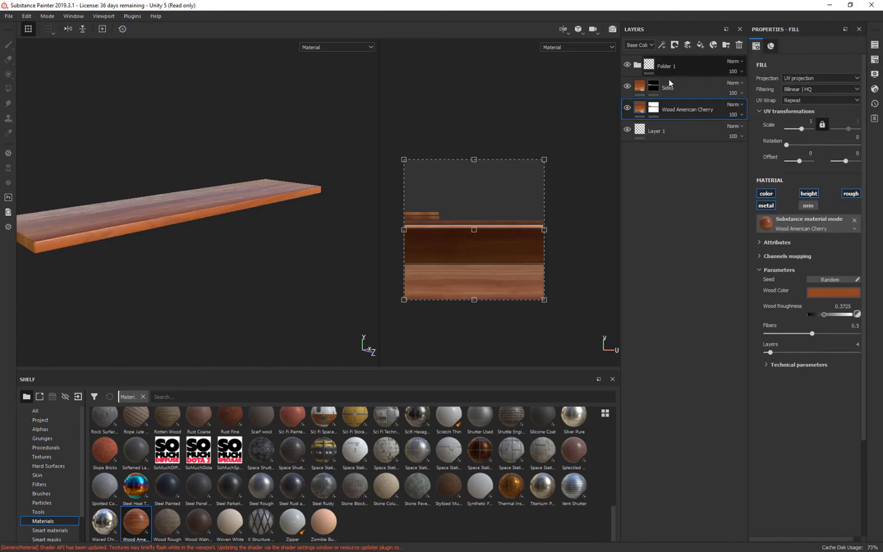
Shift the Sides layer's wood texture to a UV offset of about 0.016 and -0.072.
left_click(642, 87)
left_click_drag(475, 250, 477, 261)
Expand Folder 1 and raise the opacity of its yellow fill layer to 73.
left_click(639, 65)
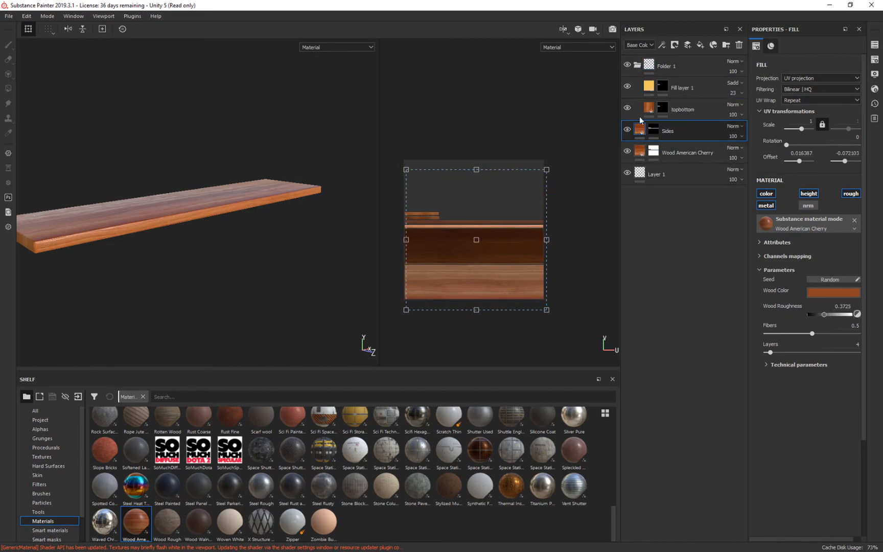
left_click_drag(208, 252, 277, 255, "alt")
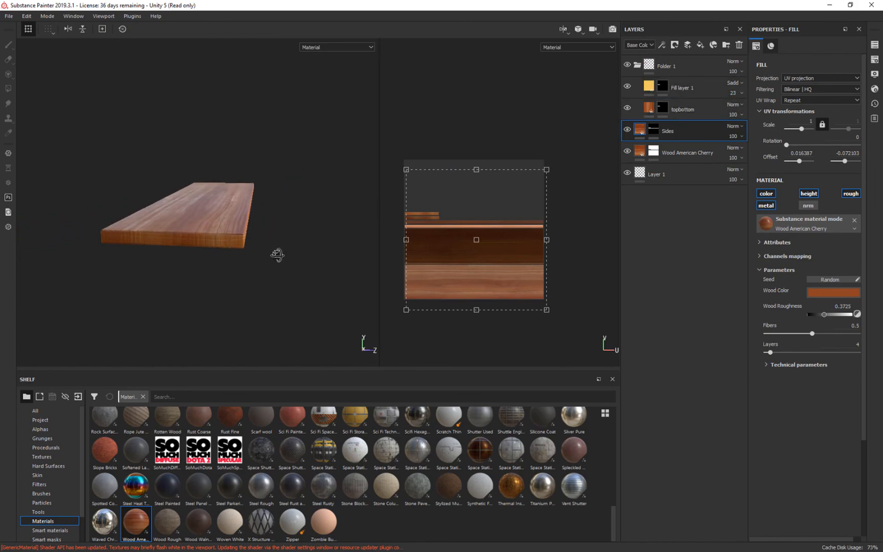
left_click(693, 85)
left_click_drag(743, 103, 744, 110)
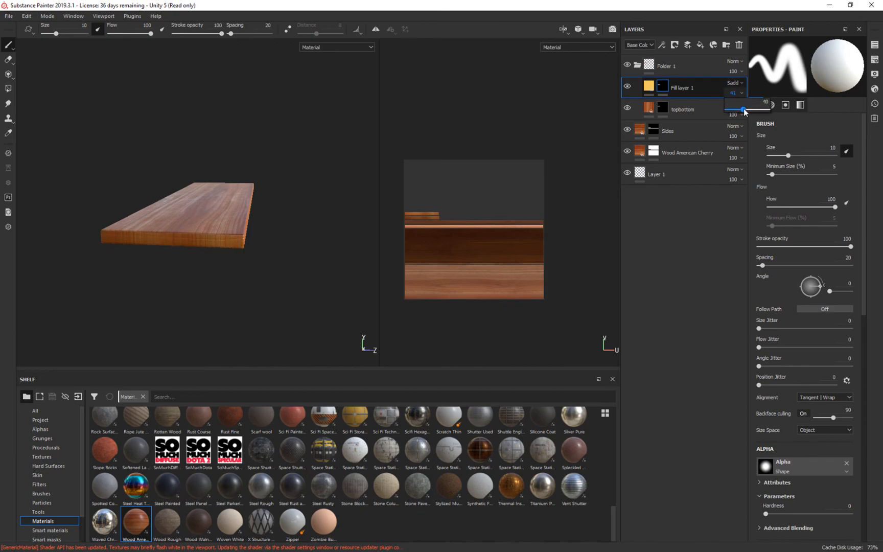
left_click_drag(505, 153, 550, 143, "alt")
left_click_drag(299, 241, 365, 201, "alt")
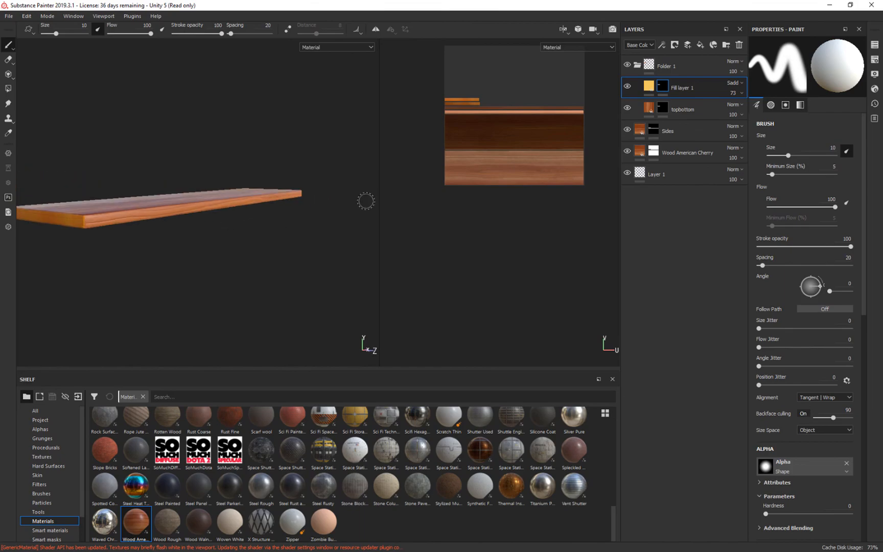
Duplicate the yellow fill layer and place the copy outside Folder 1, directly above the Sides layer.
right_click(681, 85)
left_click(680, 87)
left_click_drag(681, 89, 685, 124)
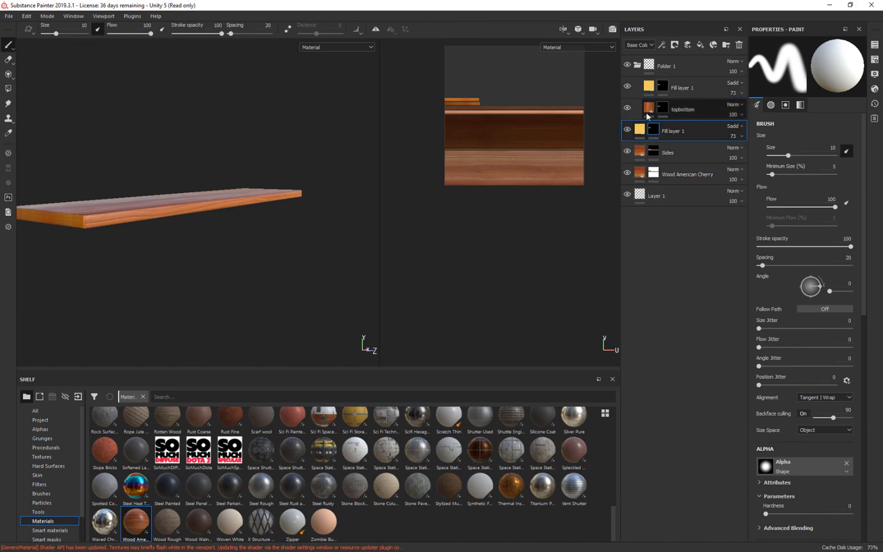
Copy the Sides layer's mask and paste it into the mask of the yellow fill layer above Sides.
right_click(653, 152)
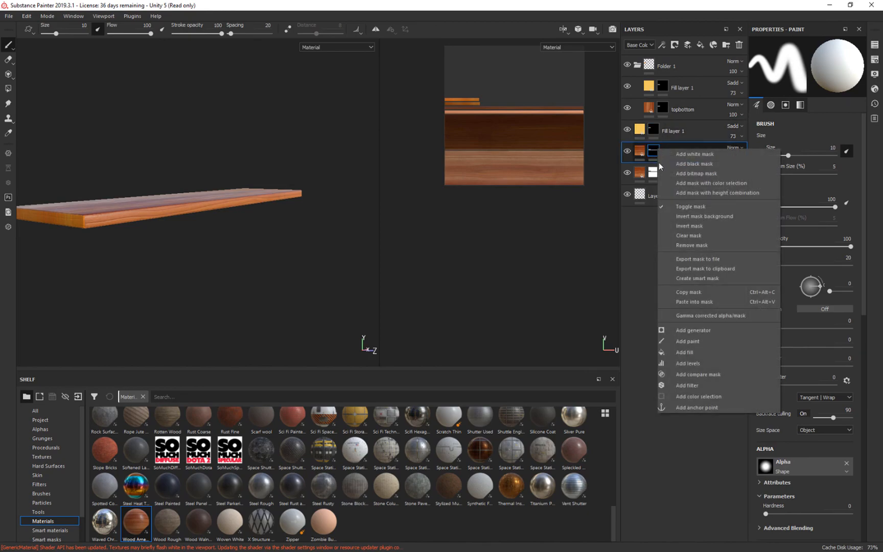
left_click(693, 292)
left_click(655, 128)
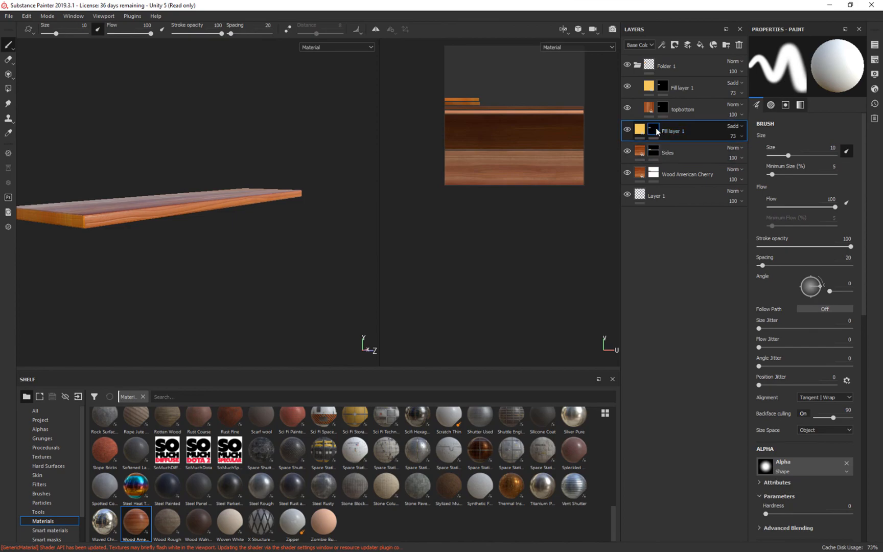
right_click(655, 127)
left_click(692, 281)
mouse_move(280, 239)
left_mouse_down("alt")
mouse_move(307, 253)
mouse_move(322, 237)
mouse_move(285, 239)
left_mouse_up("alt")
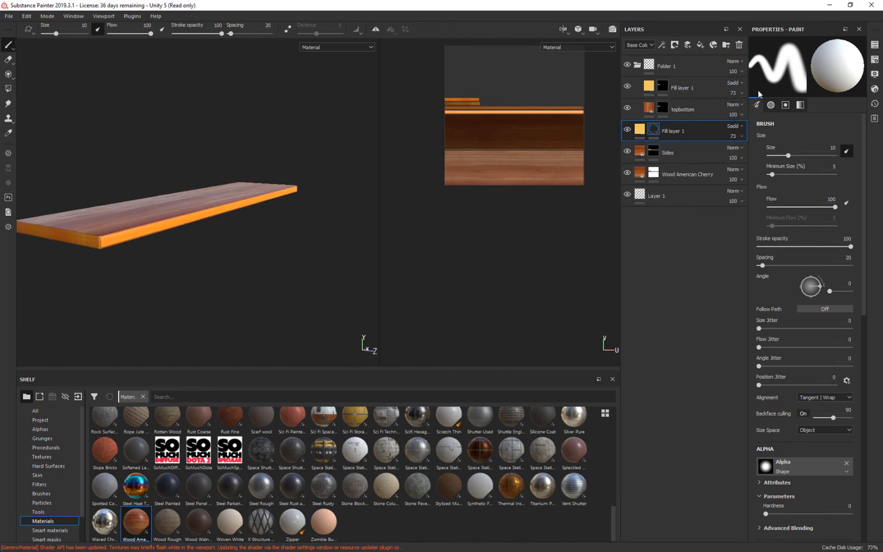
Lower the opacity of the yellow fill layer above Sides to 24.
left_click_drag(753, 155, 738, 154)
mouse_move(321, 216)
left_mouse_down("alt")
mouse_move(228, 283)
mouse_move(199, 320)
mouse_move(249, 278)
mouse_move(359, 239)
mouse_move(322, 233)
mouse_move(197, 262)
mouse_move(181, 230)
mouse_move(34, 207)
mouse_move(222, 247)
mouse_move(290, 237)
mouse_move(262, 248)
mouse_move(255, 266)
mouse_move(285, 255)
mouse_move(233, 104)
mouse_move(246, 191)
mouse_move(289, 260)
left_mouse_up("alt")
mouse_move(288, 259)
right_mouse_down("shift")
mouse_move(245, 240)
mouse_move(293, 243)
right_mouse_up("shift")
left_click_drag(310, 255, 298, 236, "alt")
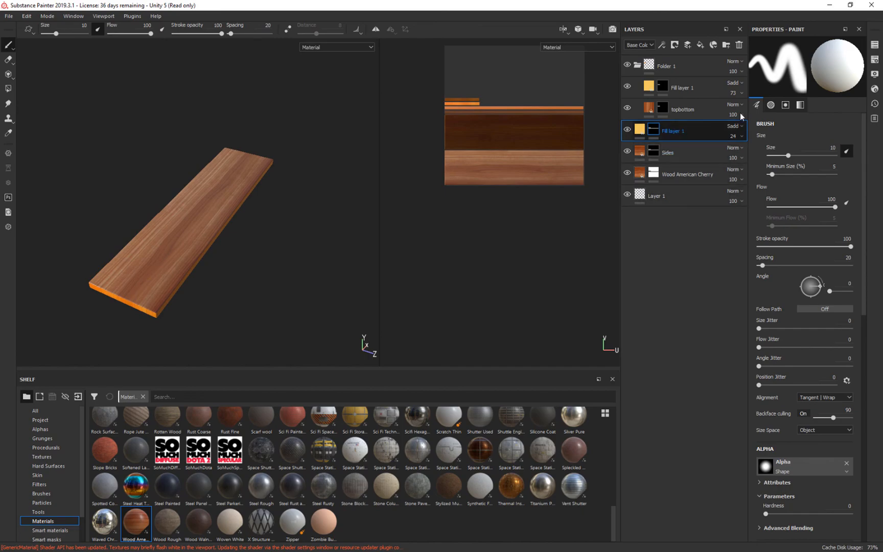